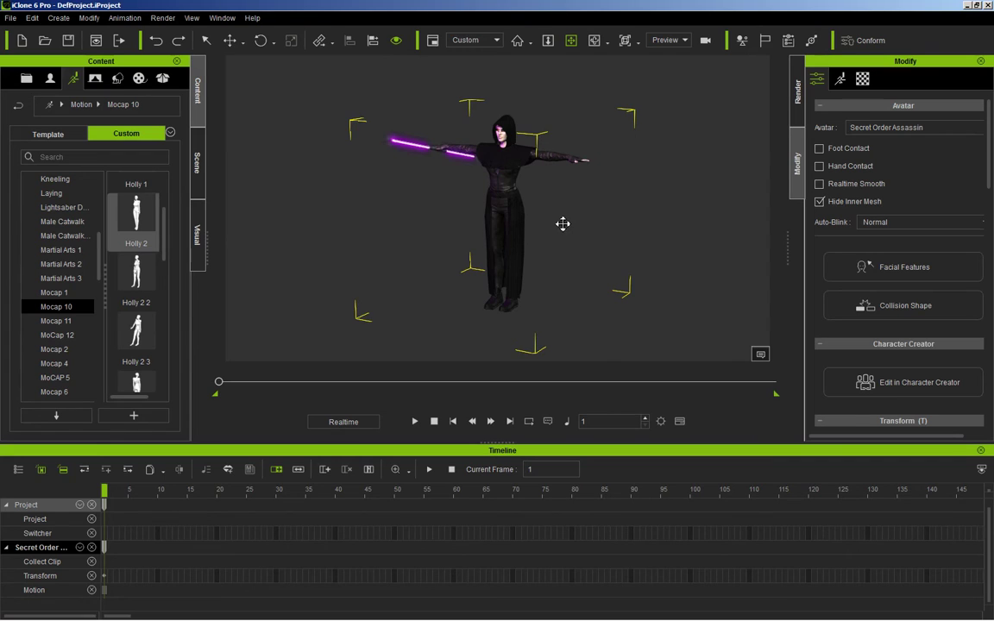
# Drag the Holly 2 motion from the Content panel onto the Secret Order Assassin.
pyautogui.click(133, 224)
pyautogui.moveTo(135, 226); pyautogui.dragTo(499, 186)
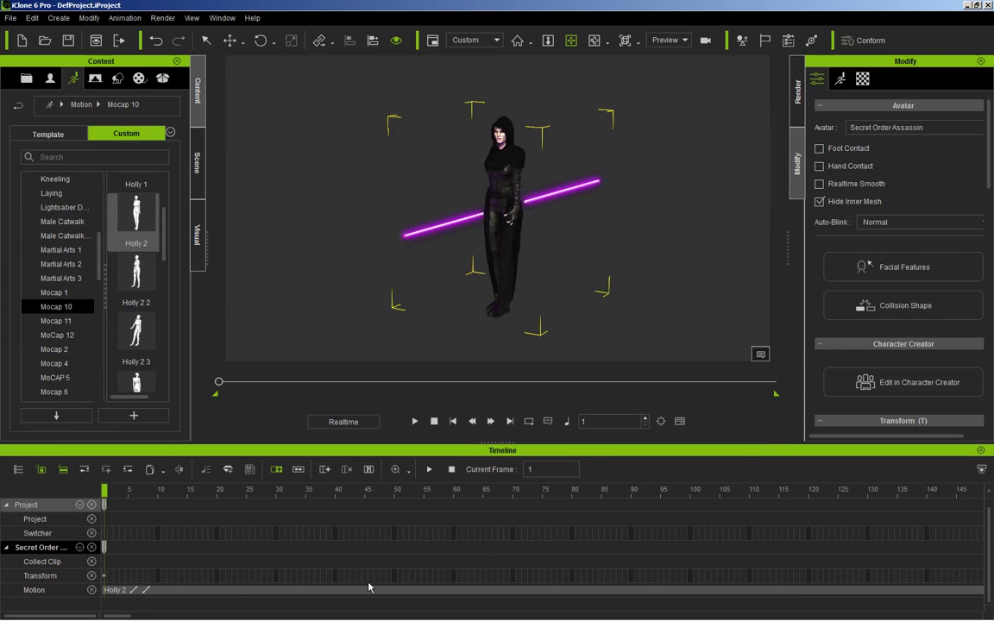
pyautogui.click(221, 18)
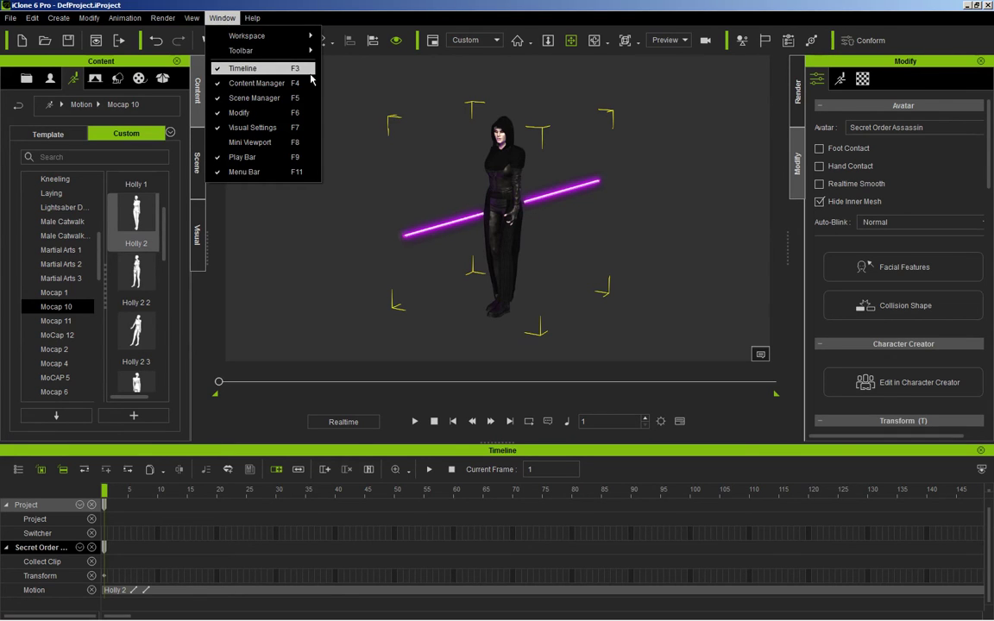
pyautogui.click(349, 84)
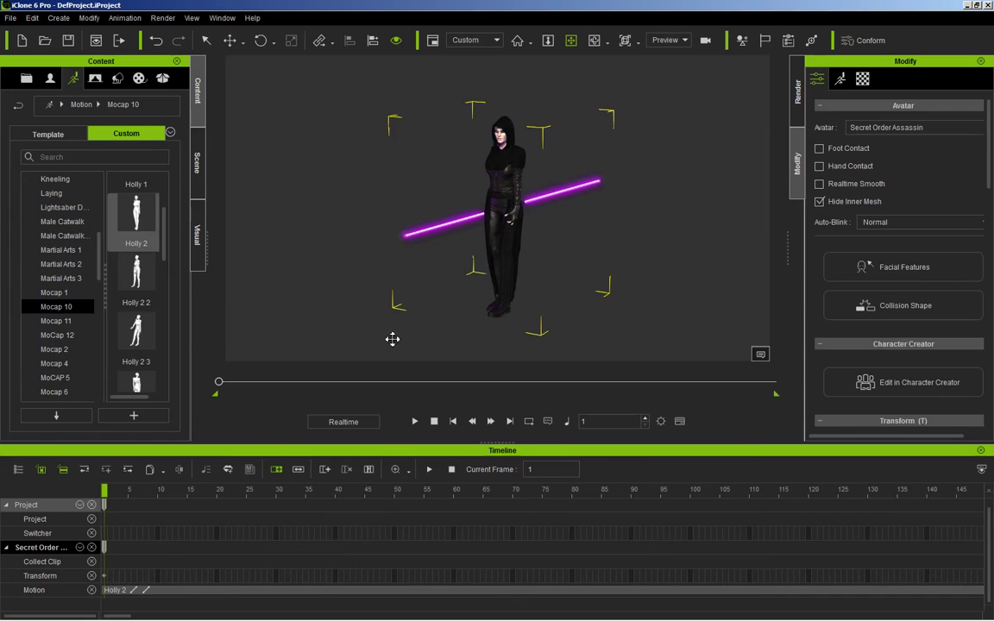
# Play and pause the Holly 2 motion, then scrub the timeline from frame 105 to 190.
pyautogui.click(415, 422)
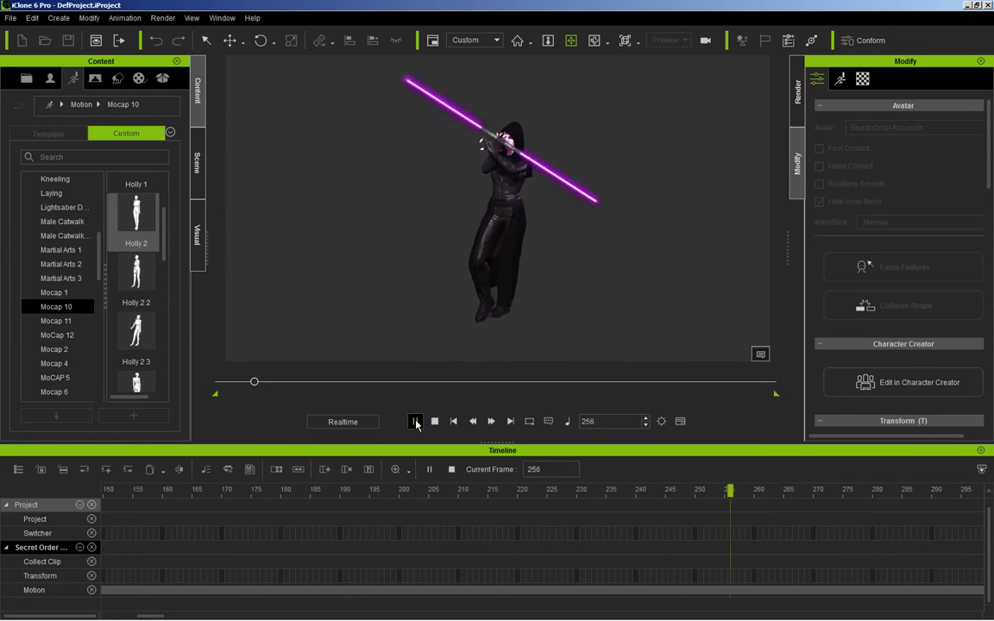
pyautogui.click(416, 422)
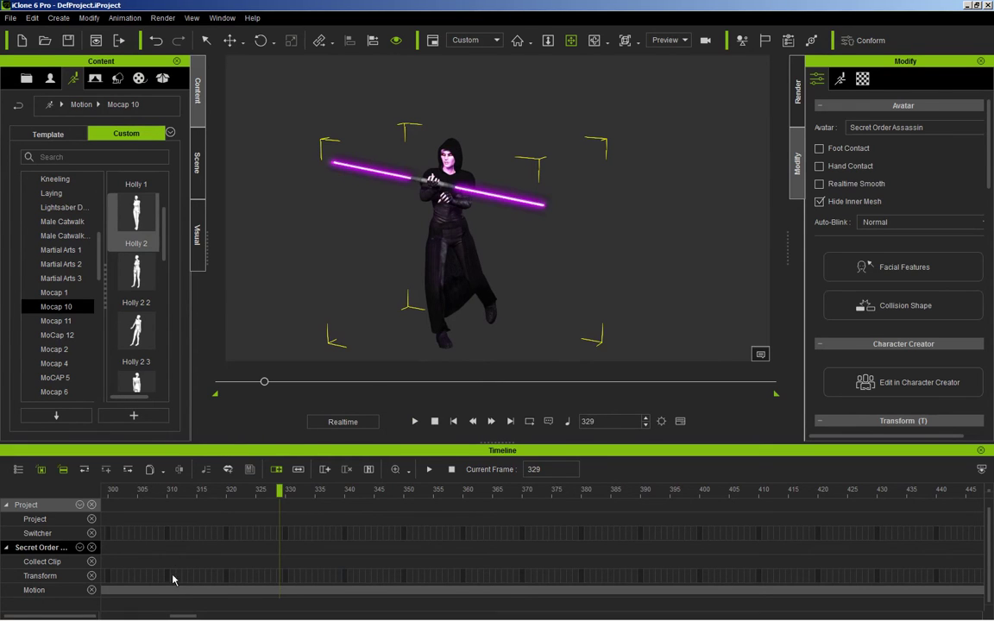
pyautogui.moveTo(182, 616); pyautogui.dragTo(133, 611)
pyautogui.click(147, 490)
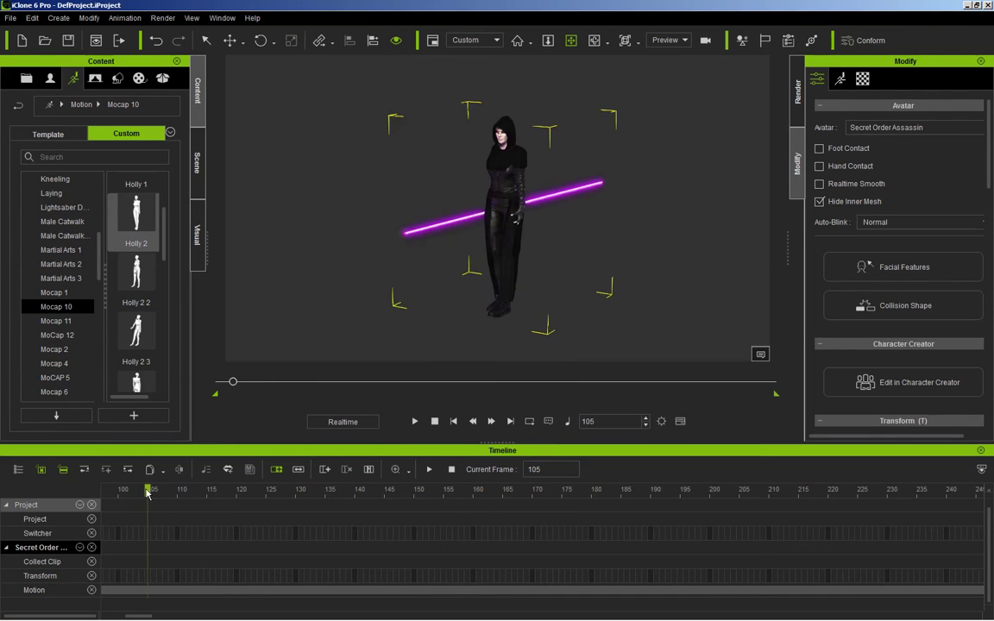
pyautogui.moveTo(150, 496); pyautogui.dragTo(651, 519)
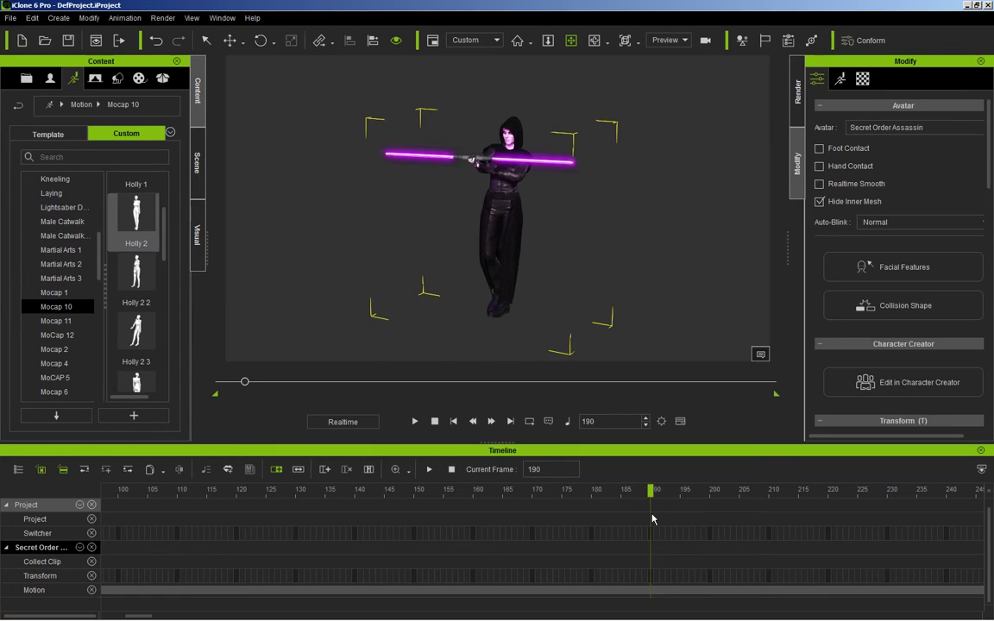
# Break the Holly 2 clip at frame 190, then bring up the clip's options at frame 209.
pyautogui.rightClick(650, 593)
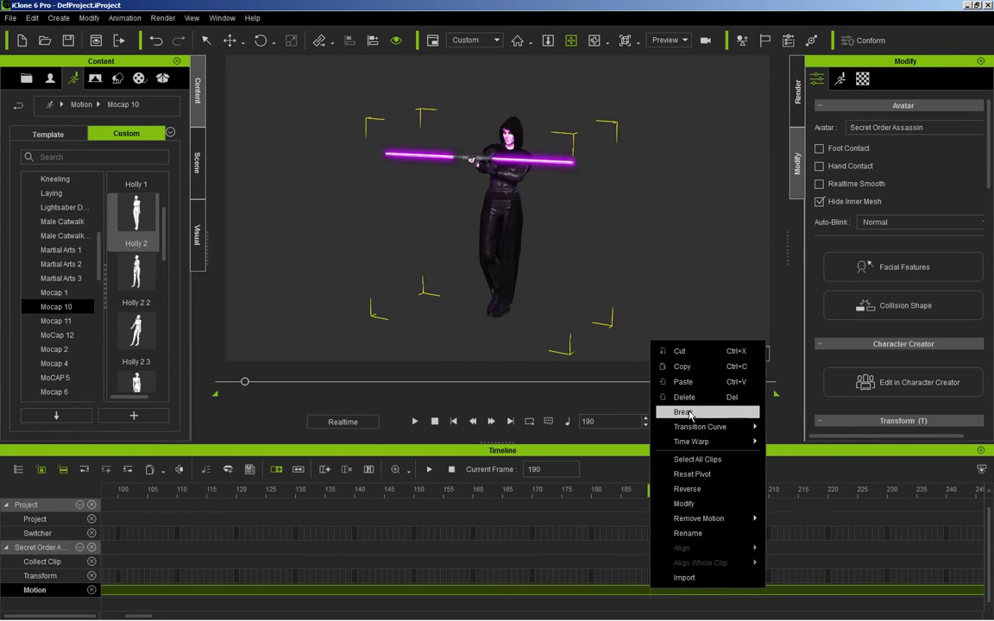
pyautogui.click(689, 412)
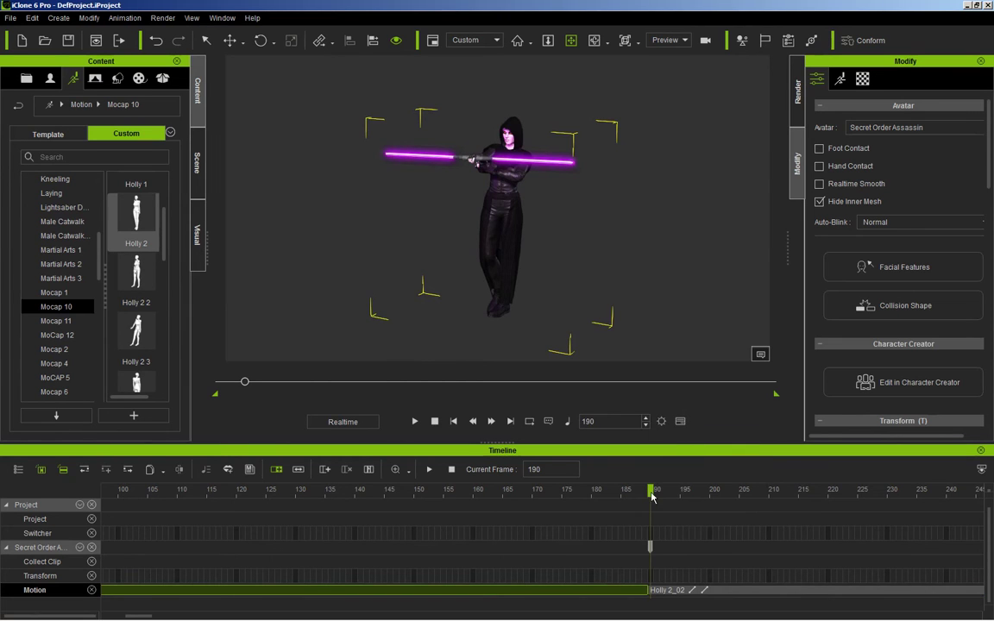
pyautogui.moveTo(650, 496); pyautogui.dragTo(762, 497)
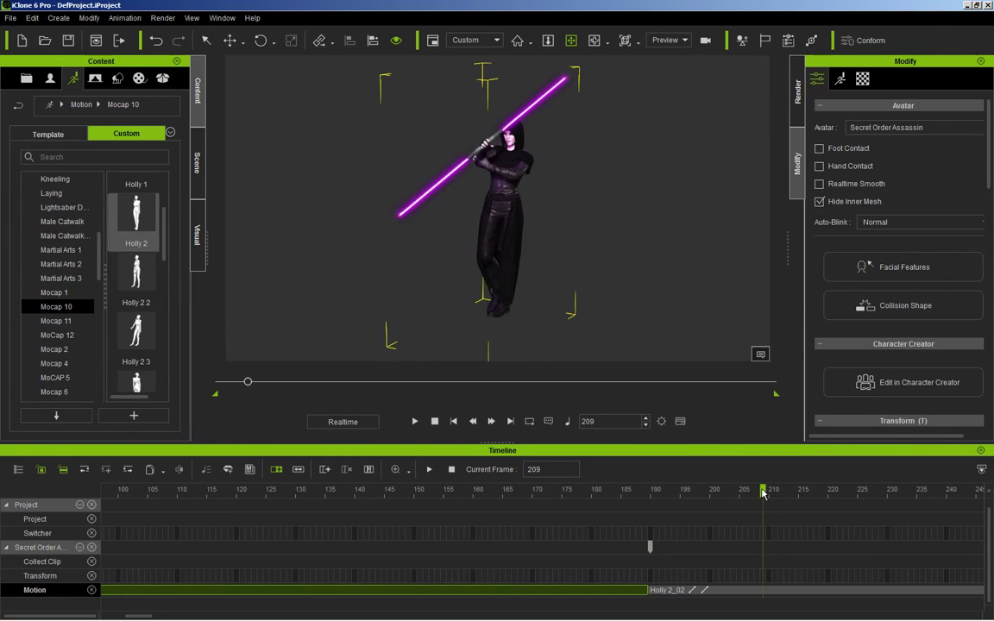
pyautogui.moveTo(765, 493); pyautogui.dragTo(759, 494)
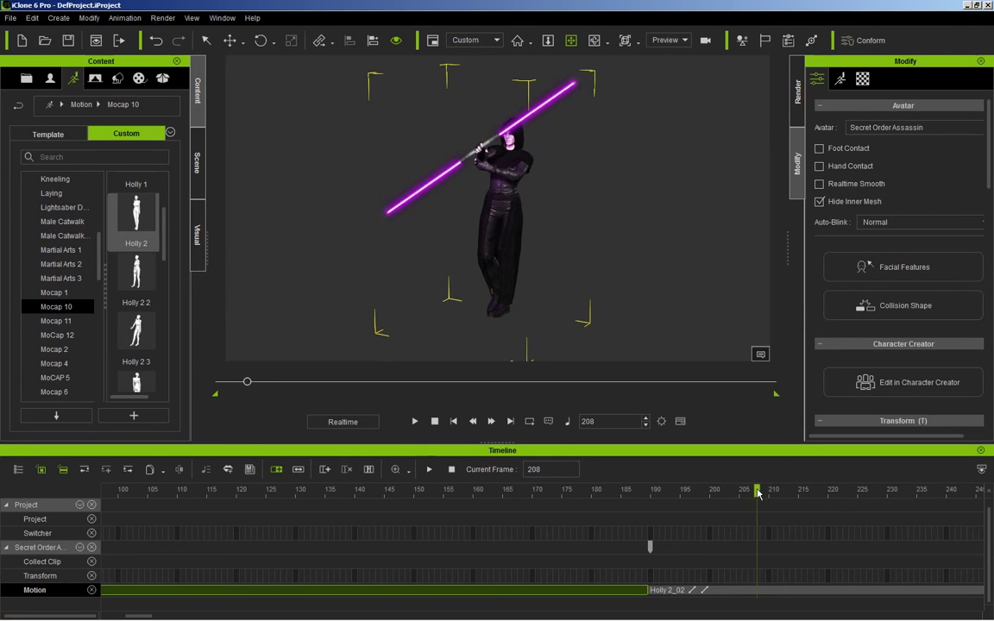
pyautogui.moveTo(757, 493); pyautogui.dragTo(773, 501)
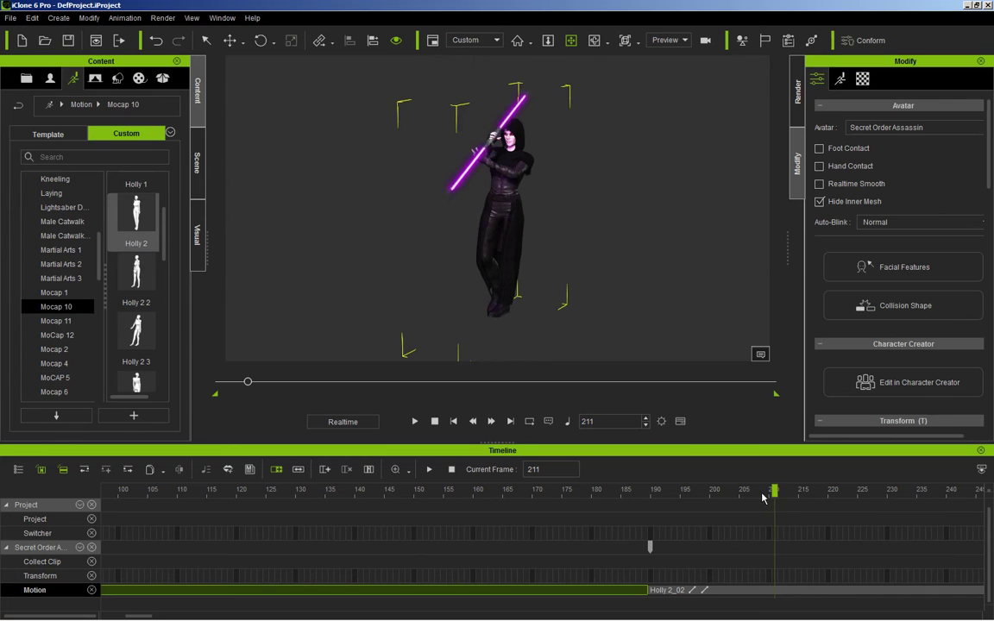
pyautogui.click(762, 498)
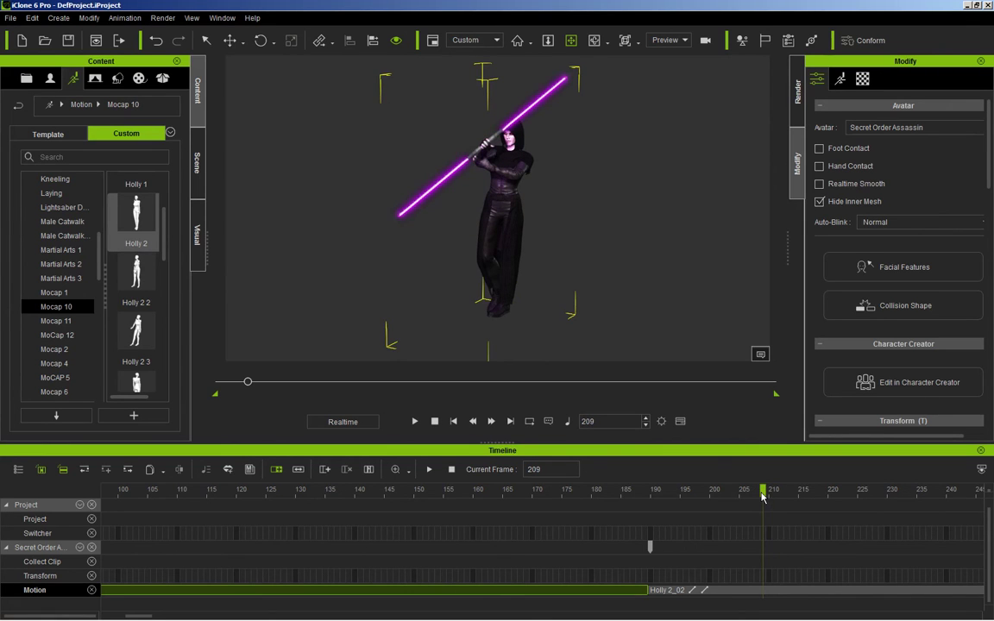
pyautogui.rightClick(765, 595)
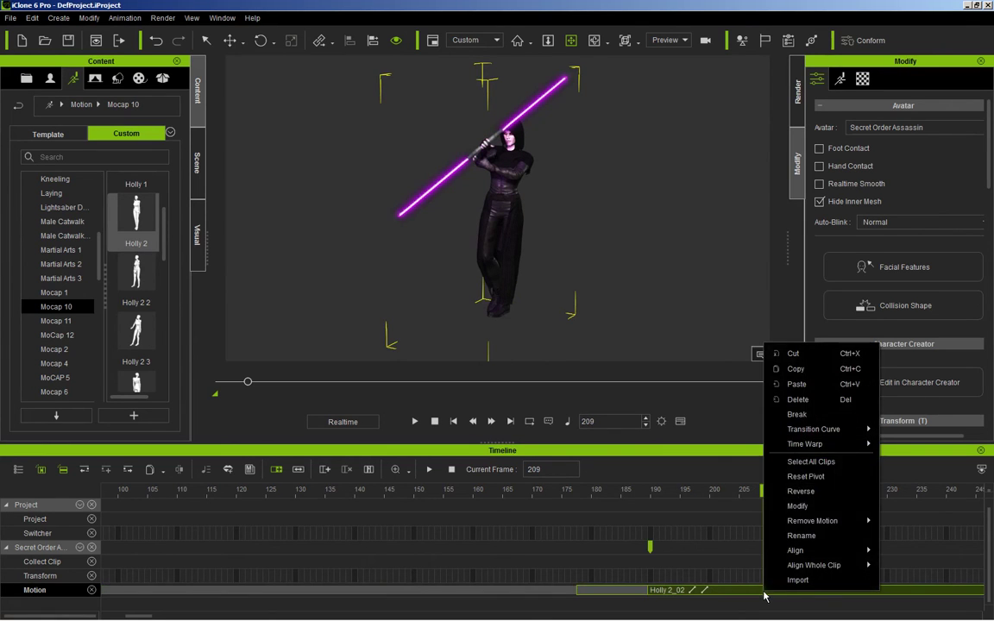
# Break at frame 209, delete Holly 2_02_01, and slide Holly 2_02_02 left to about frame 190.
pyautogui.click(796, 414)
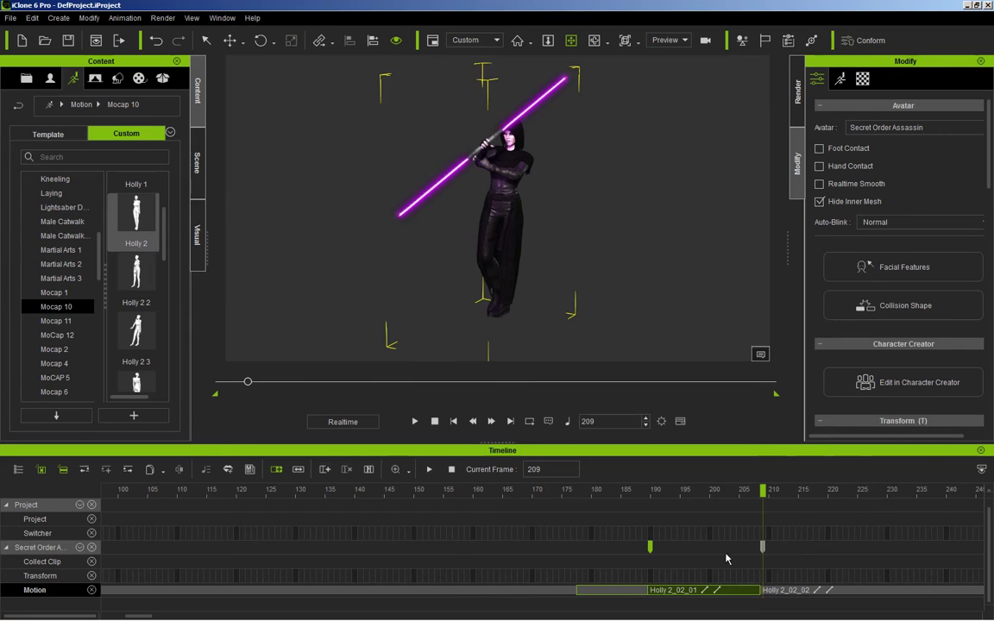
pyautogui.click(712, 594)
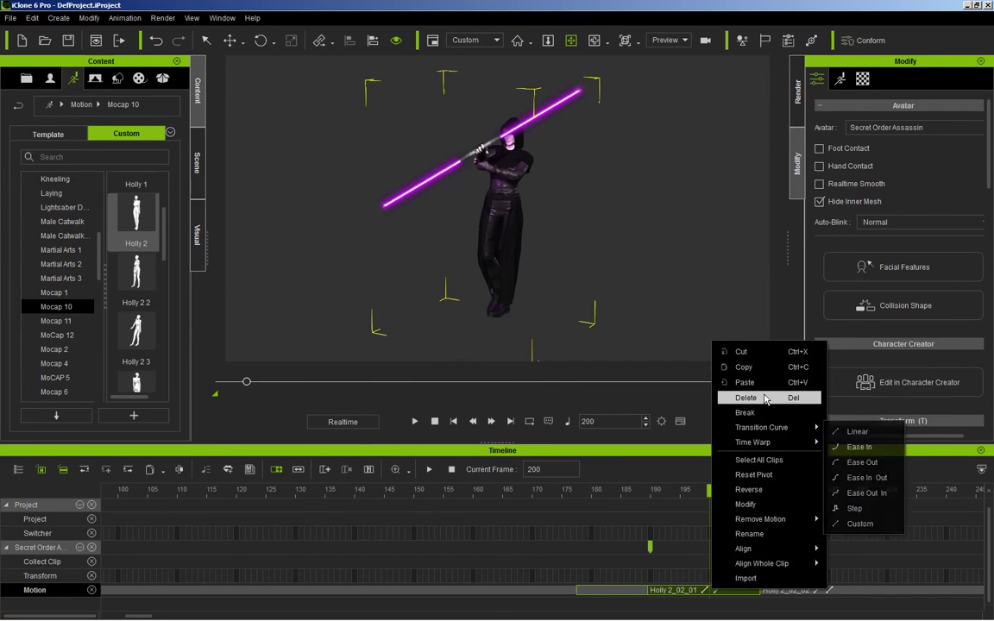
pyautogui.click(749, 398)
pyautogui.moveTo(787, 592); pyautogui.dragTo(680, 592)
# Nudge Holly 2_02_02 one frame earlier and give it a linear transition from about frame 177.
pyautogui.click(558, 498)
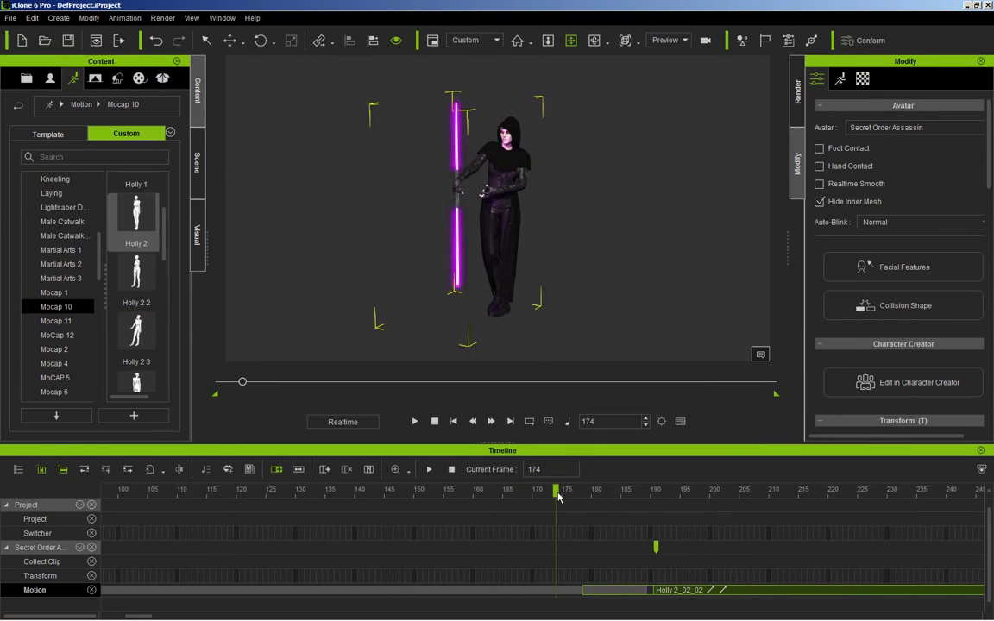
pyautogui.moveTo(559, 498); pyautogui.dragTo(710, 497)
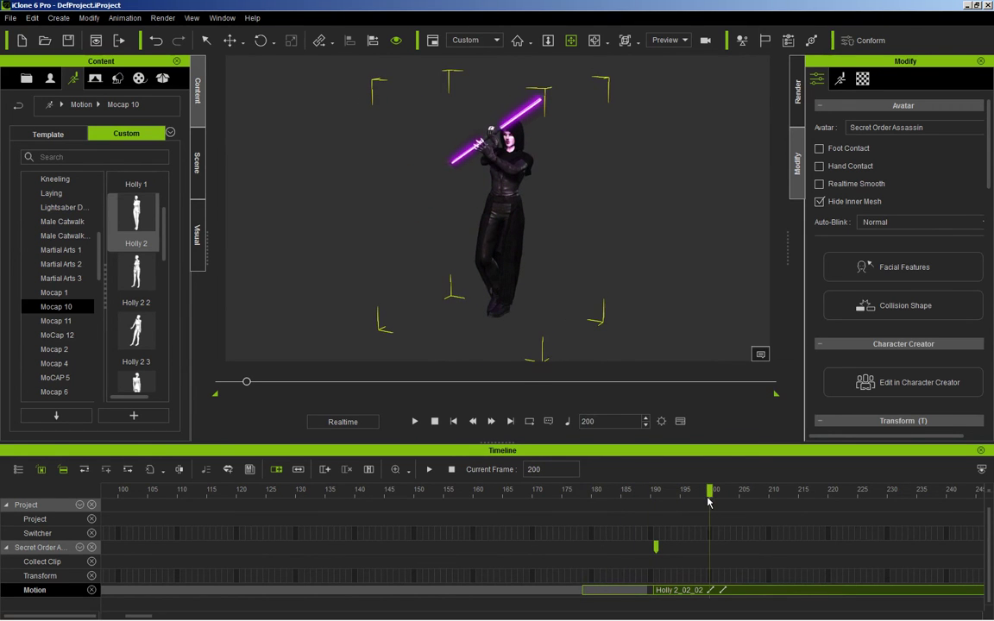
pyautogui.moveTo(659, 597); pyautogui.dragTo(652, 595)
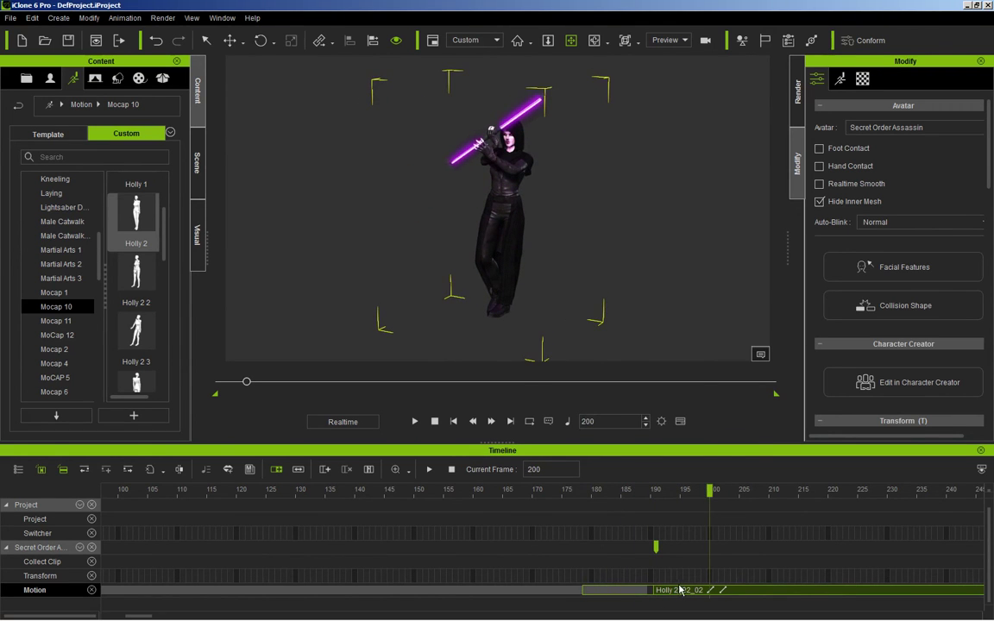
pyautogui.click(569, 497)
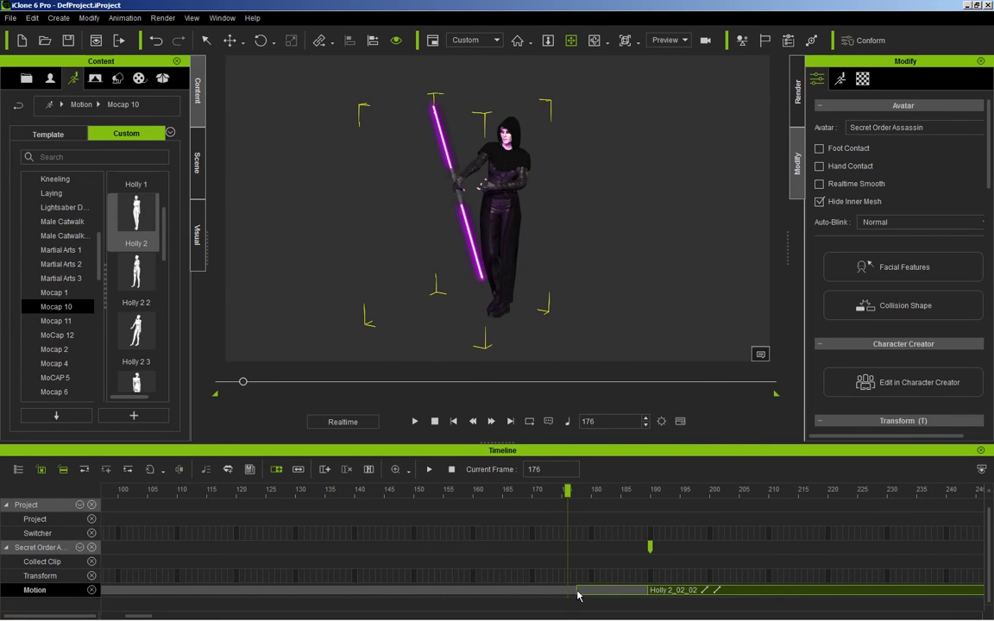
pyautogui.moveTo(578, 595)
pyautogui.mouseDown()
pyautogui.moveTo(608, 591)
pyautogui.moveTo(577, 590)
pyautogui.mouseUp()
pyautogui.moveTo(573, 496); pyautogui.dragTo(597, 508)
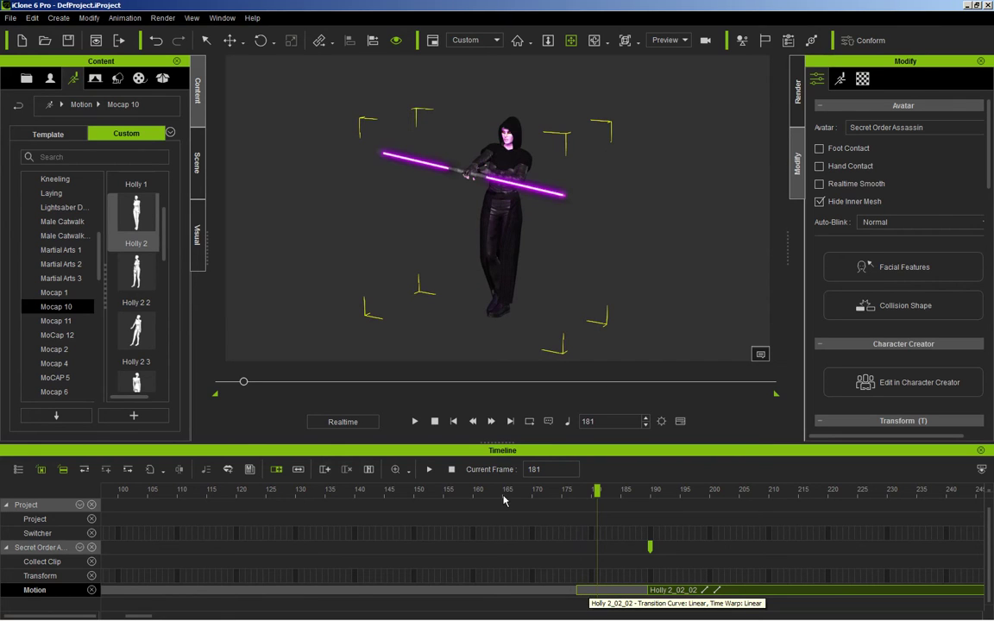
# Play the fixed duel from frame 125, stop it, and park the playhead at frame 204.
pyautogui.click(266, 490)
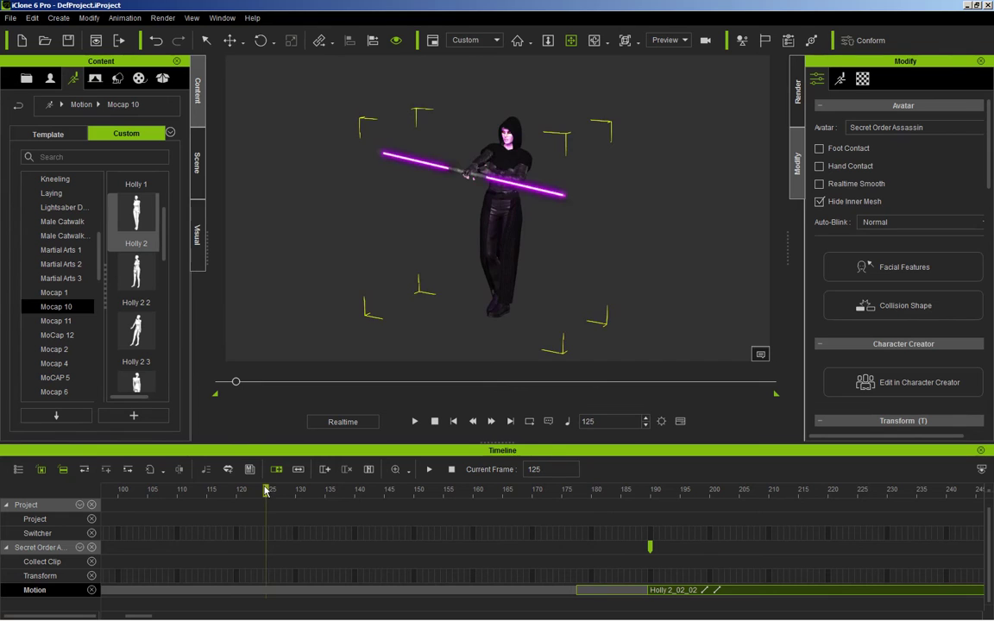
pyautogui.click(415, 422)
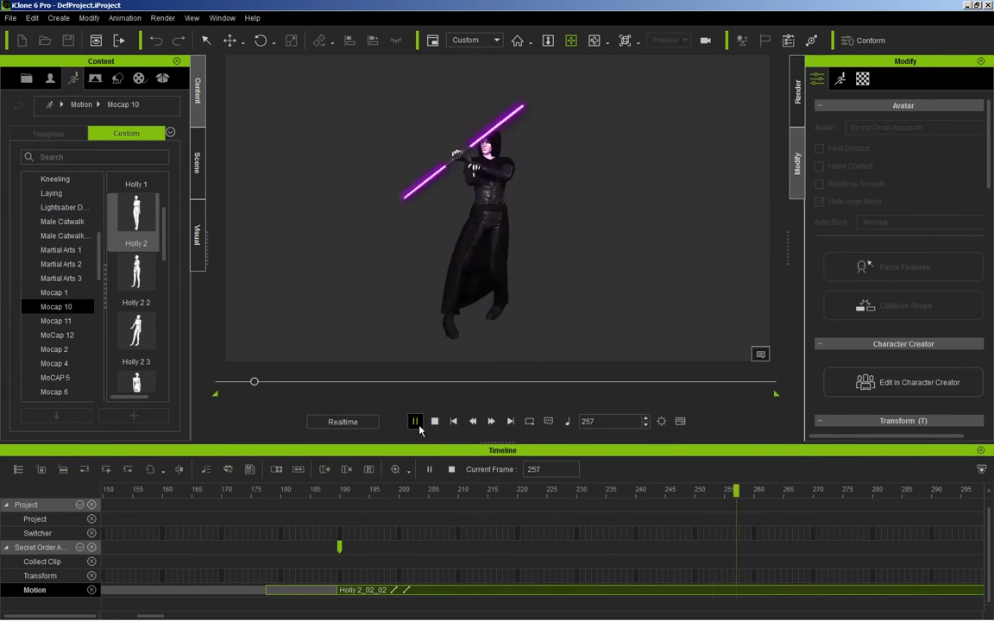
pyautogui.click(417, 423)
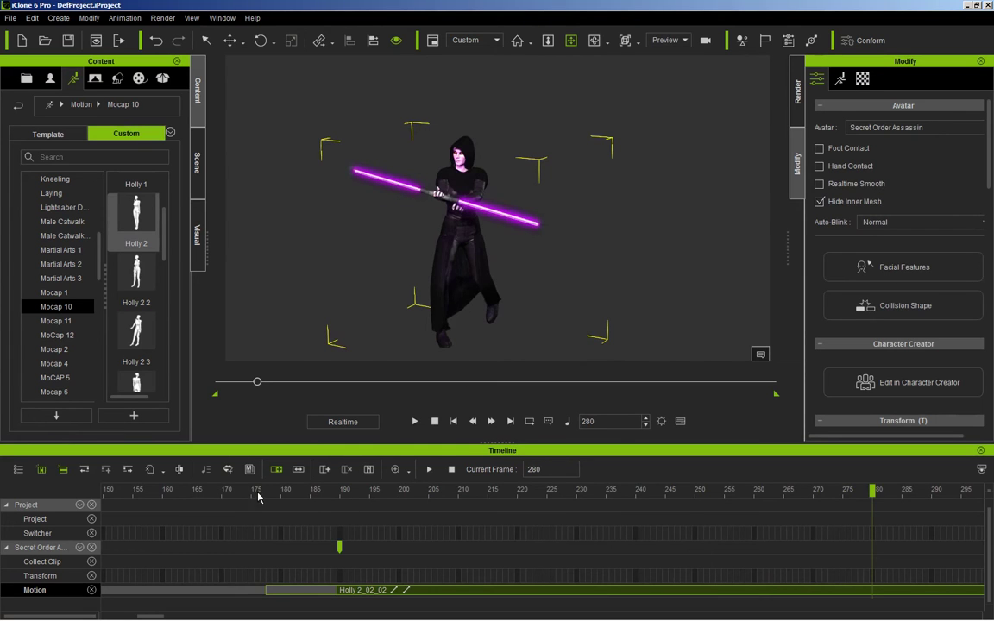
pyautogui.moveTo(259, 494); pyautogui.dragTo(421, 535)
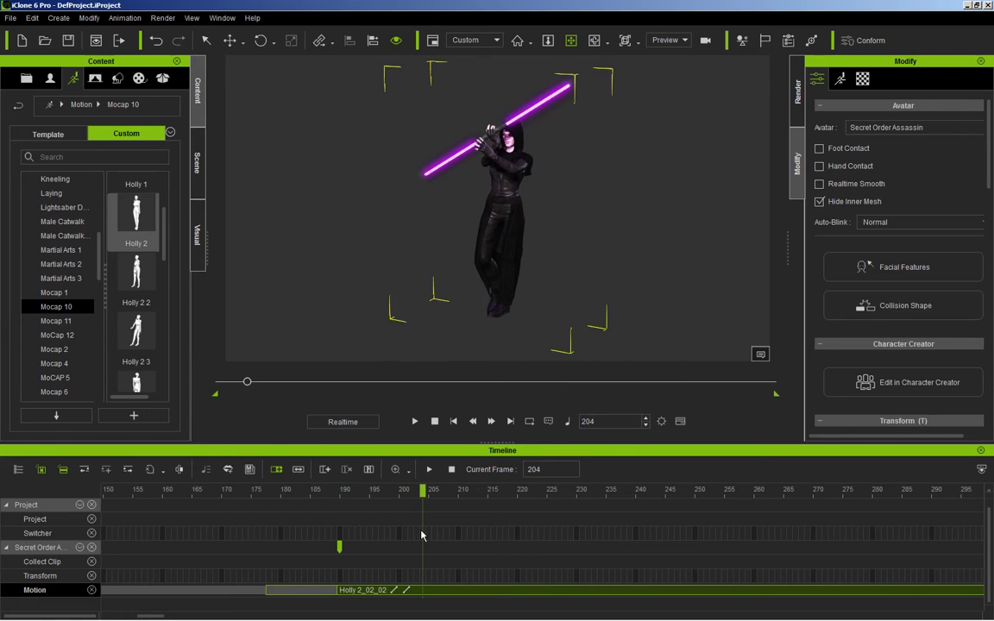
# Break the motion clip at frame 204 and check the pose up to frame 211.
pyautogui.rightClick(422, 591)
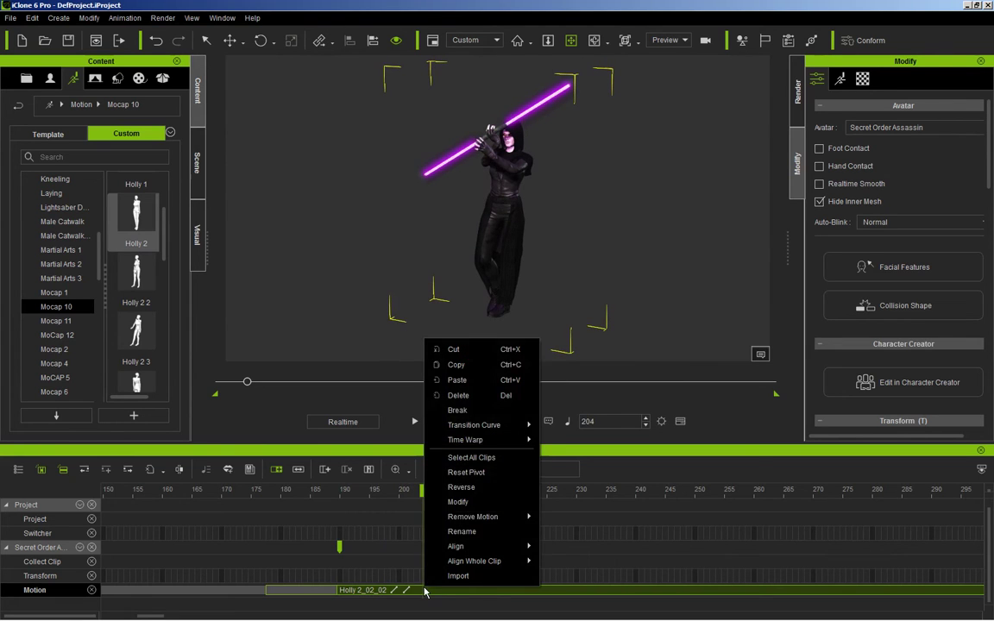
pyautogui.click(457, 411)
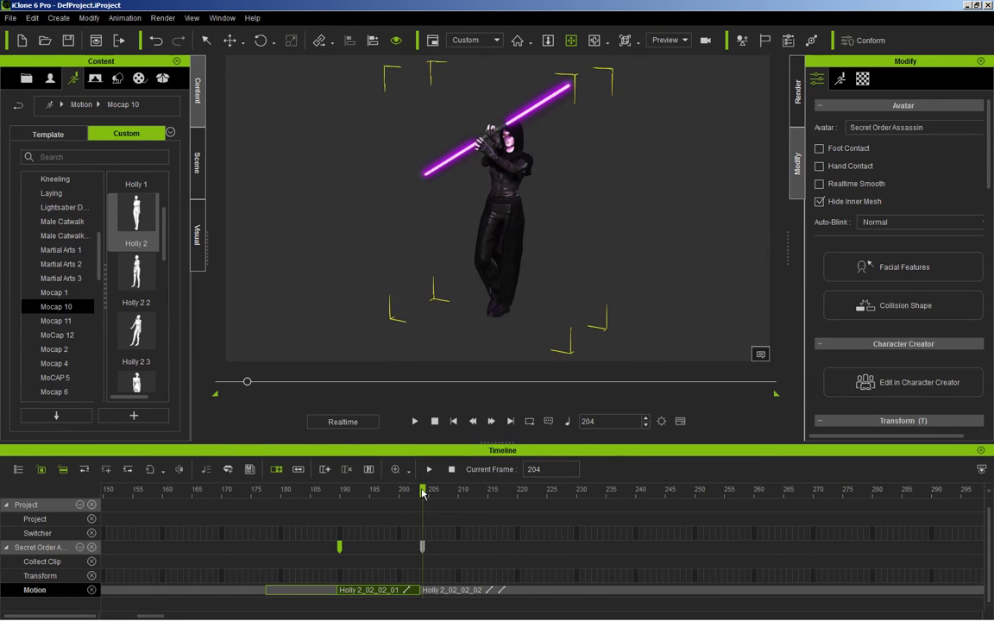
pyautogui.moveTo(422, 493); pyautogui.dragTo(655, 501)
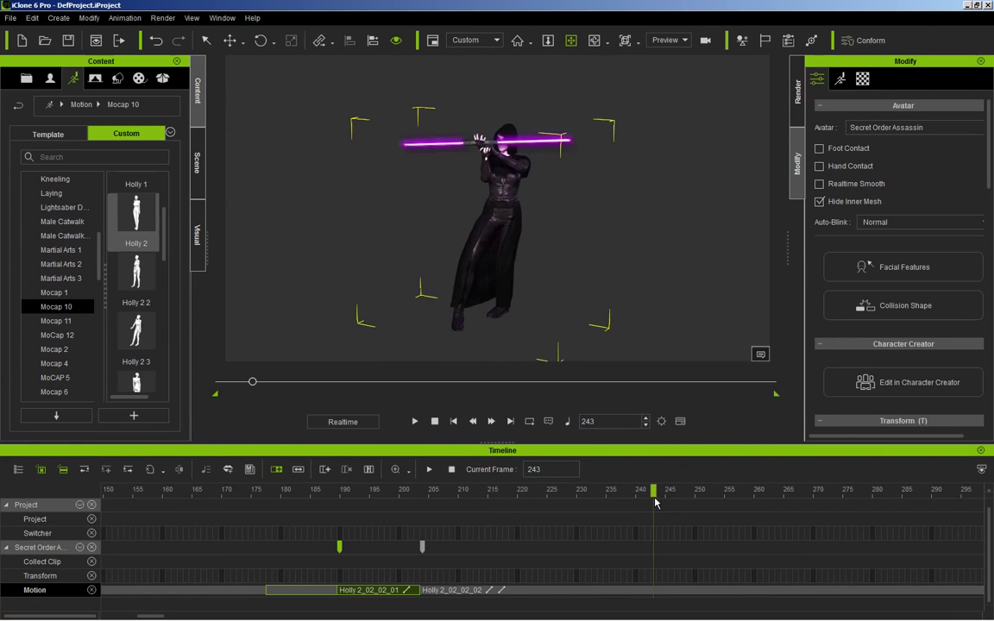
# Cut again just past frame 206, delete the short glitchy piece, and slide Holly 2_02_02_02_02 left to close the gap.
pyautogui.rightClick(653, 587)
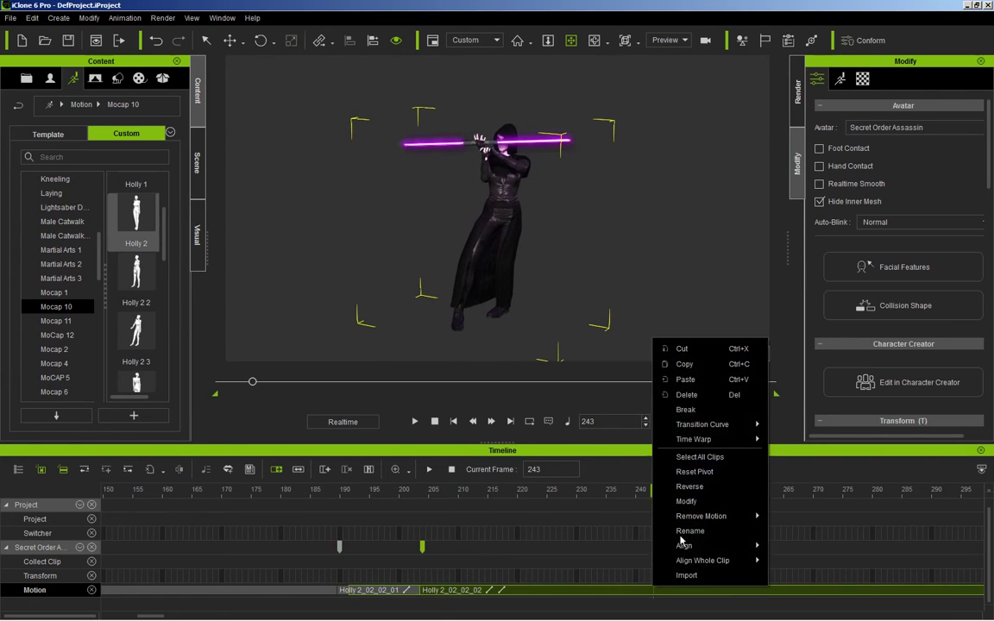
pyautogui.click(438, 587)
pyautogui.rightClick(437, 587)
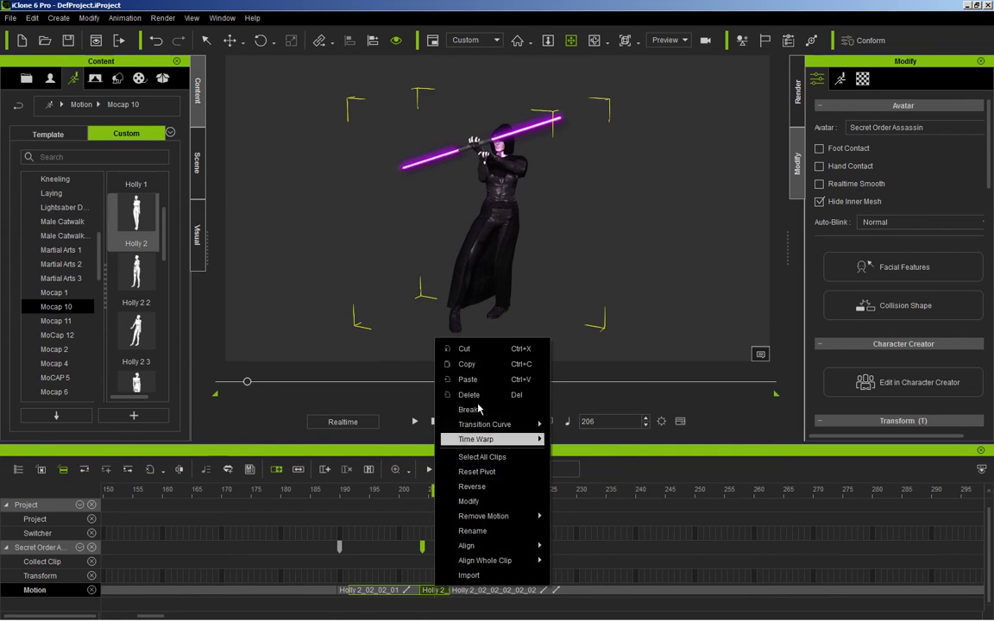
pyautogui.click(470, 395)
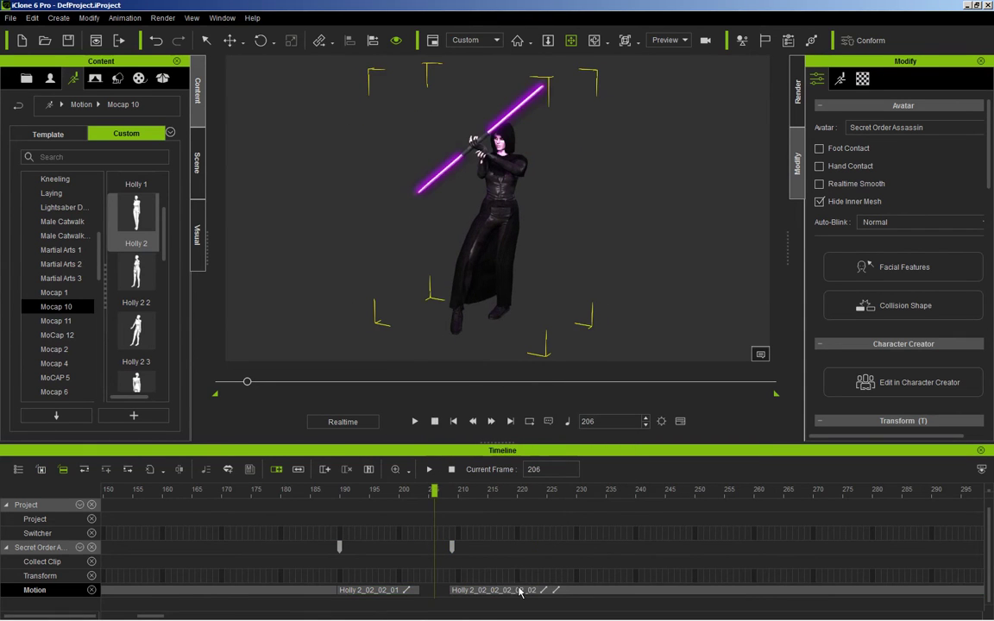
pyautogui.moveTo(519, 592); pyautogui.dragTo(494, 592)
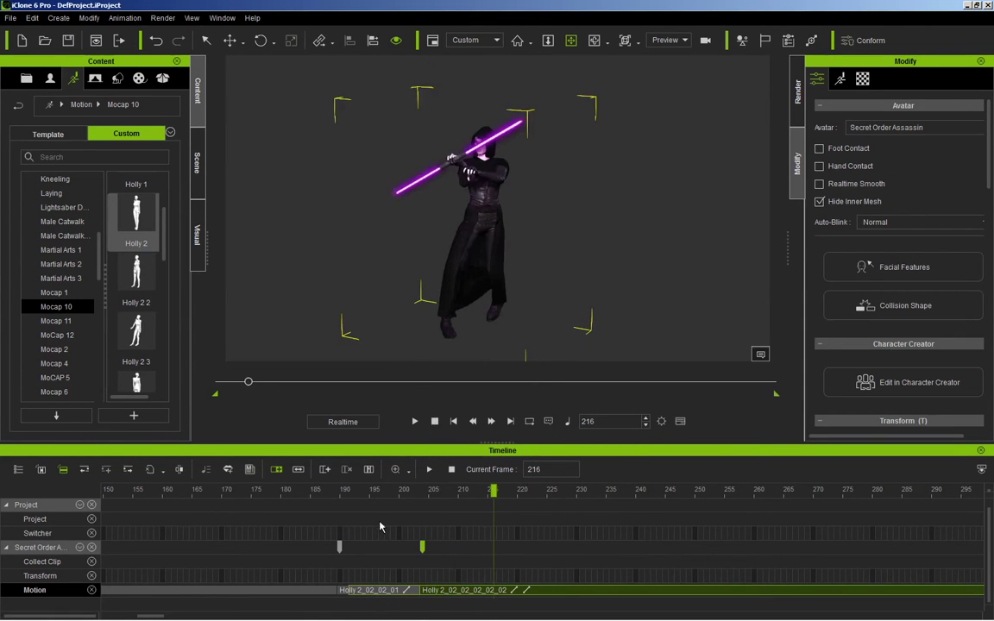
# Review the join over frames 191–205, undo the last timeline change, and recheck frames 173–179.
pyautogui.click(346, 492)
pyautogui.moveTo(346, 496); pyautogui.dragTo(673, 521)
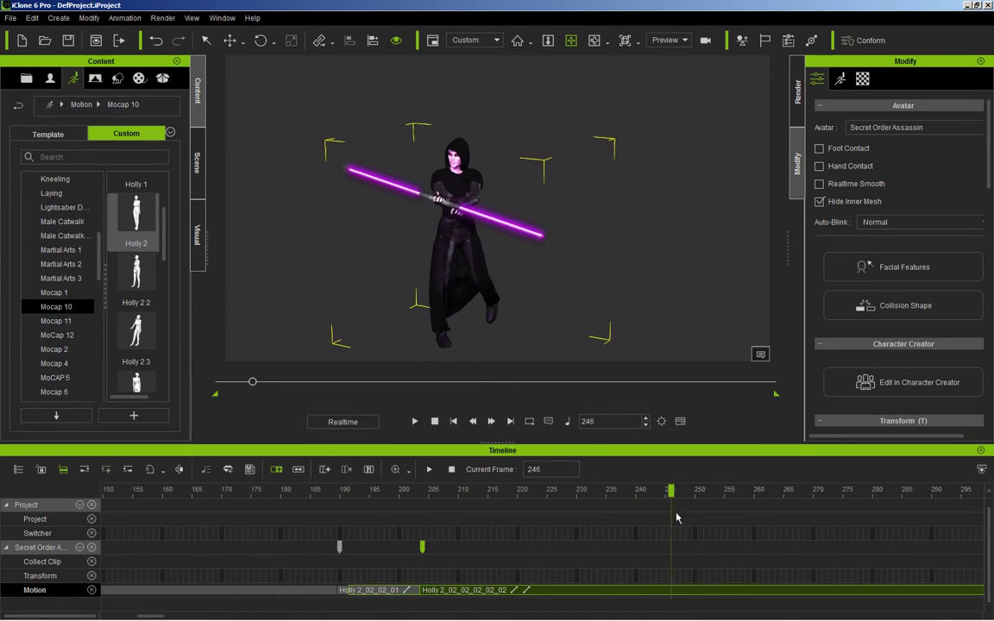
pyautogui.hotkey('ctrl', 'z')
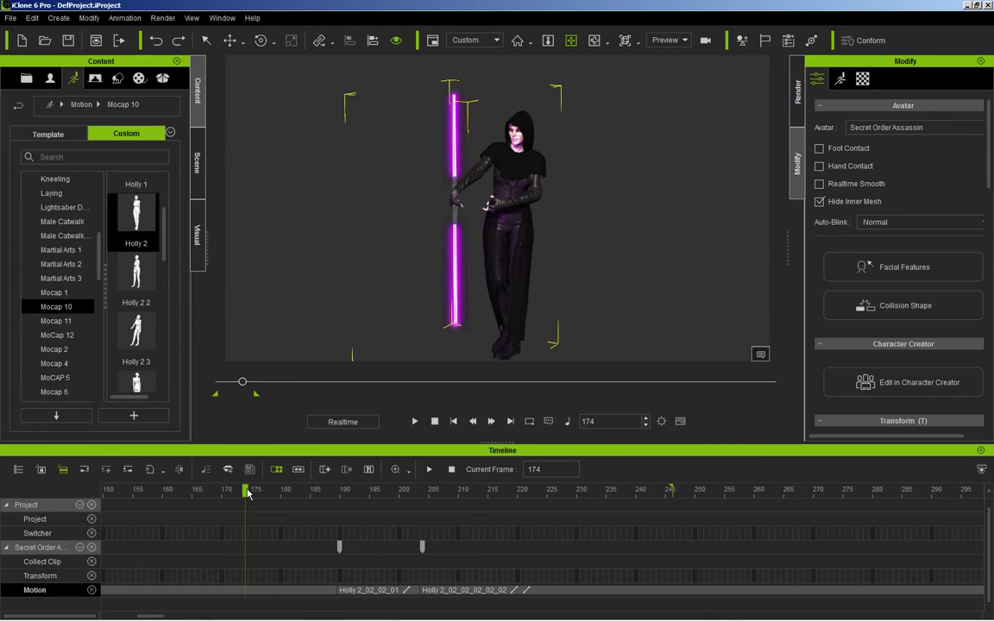
pyautogui.moveTo(247, 493); pyautogui.dragTo(481, 518)
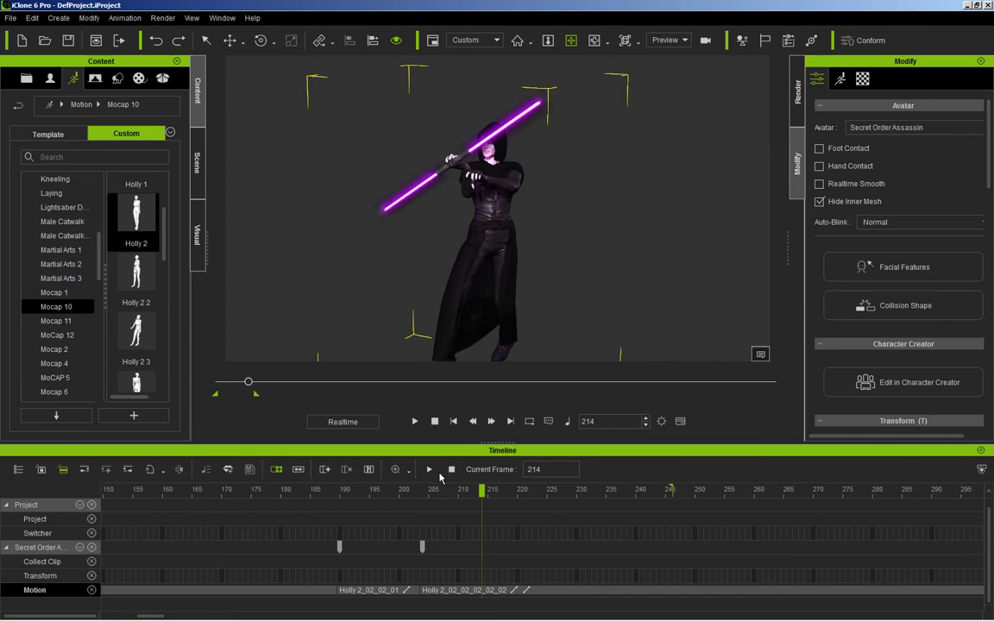
pyautogui.click(276, 490)
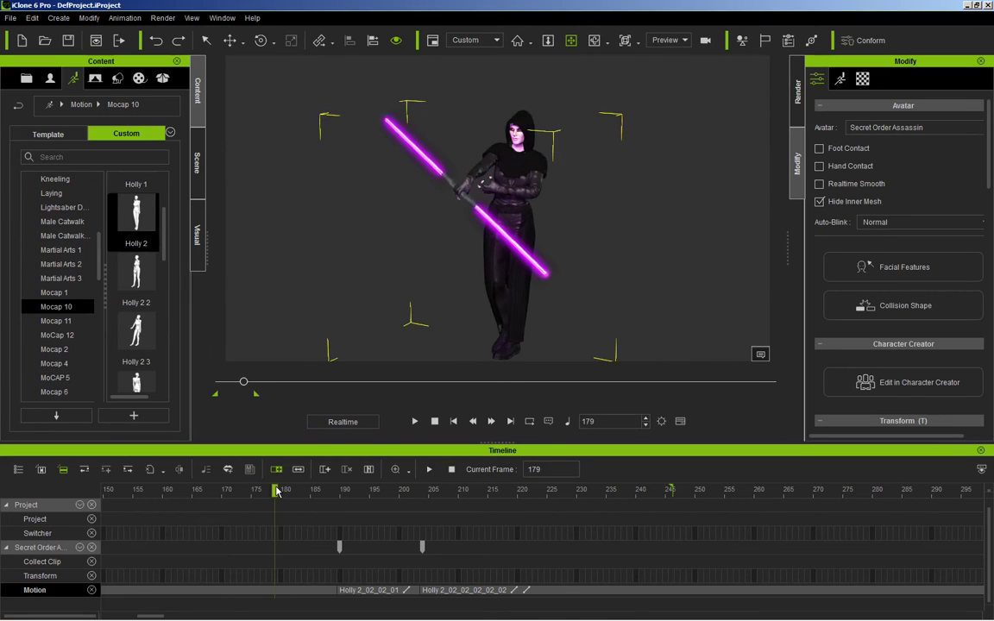
pyautogui.moveTo(276, 490); pyautogui.dragTo(245, 490)
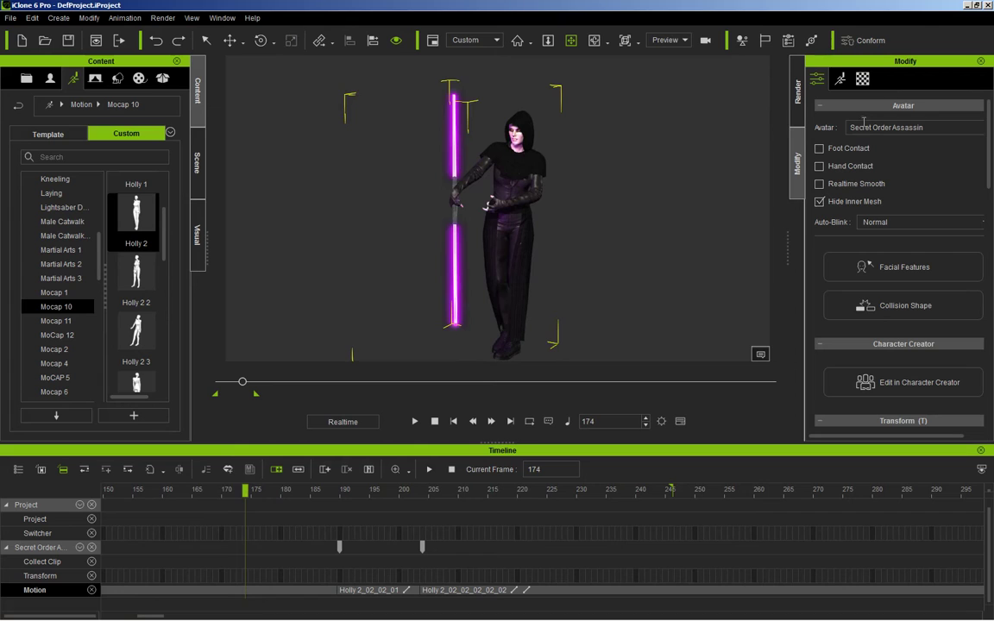
# Open Edit Motion Layer from the Animation tab, move its window aside, and go to frame 177.
pyautogui.click(841, 82)
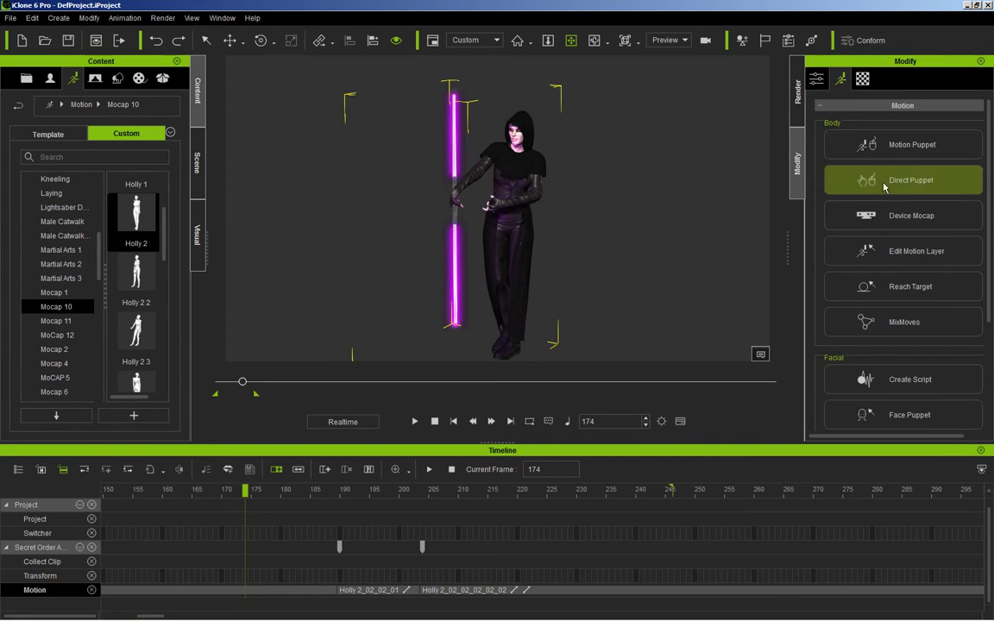
pyautogui.click(888, 263)
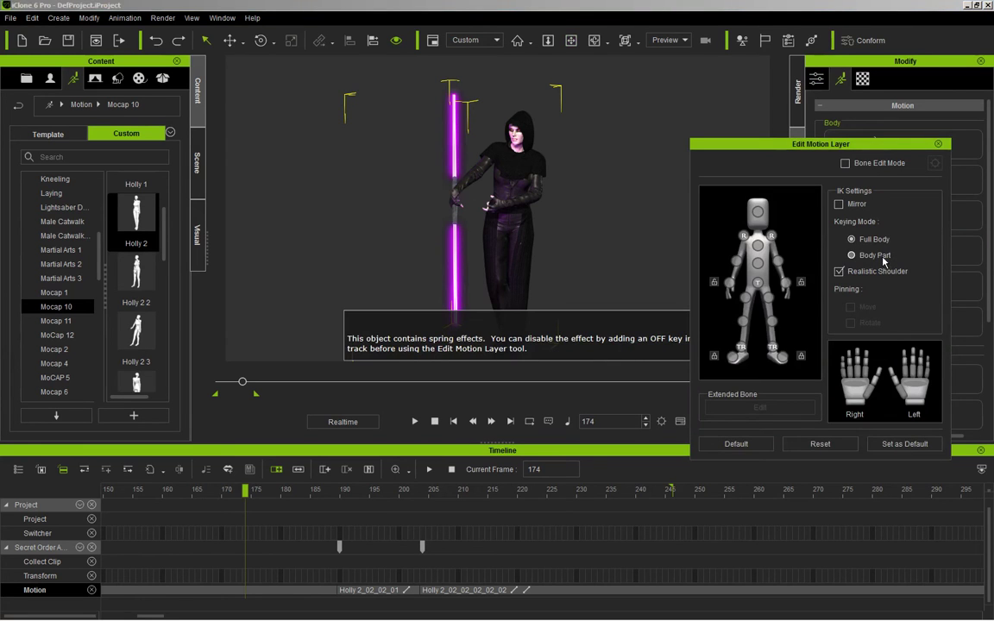
pyautogui.moveTo(777, 148); pyautogui.dragTo(578, 159)
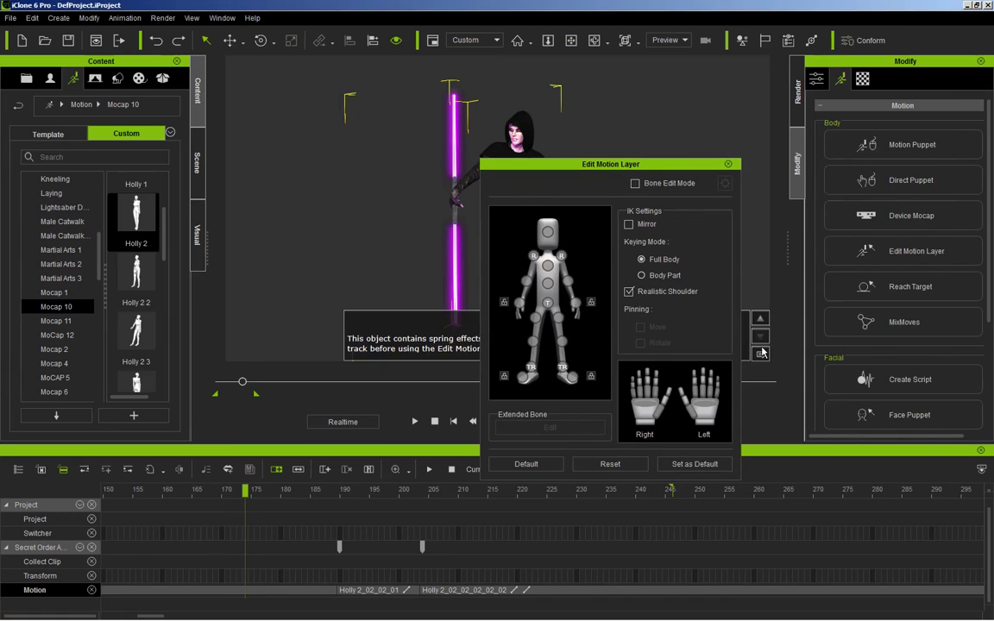
pyautogui.moveTo(665, 164); pyautogui.dragTo(834, 145)
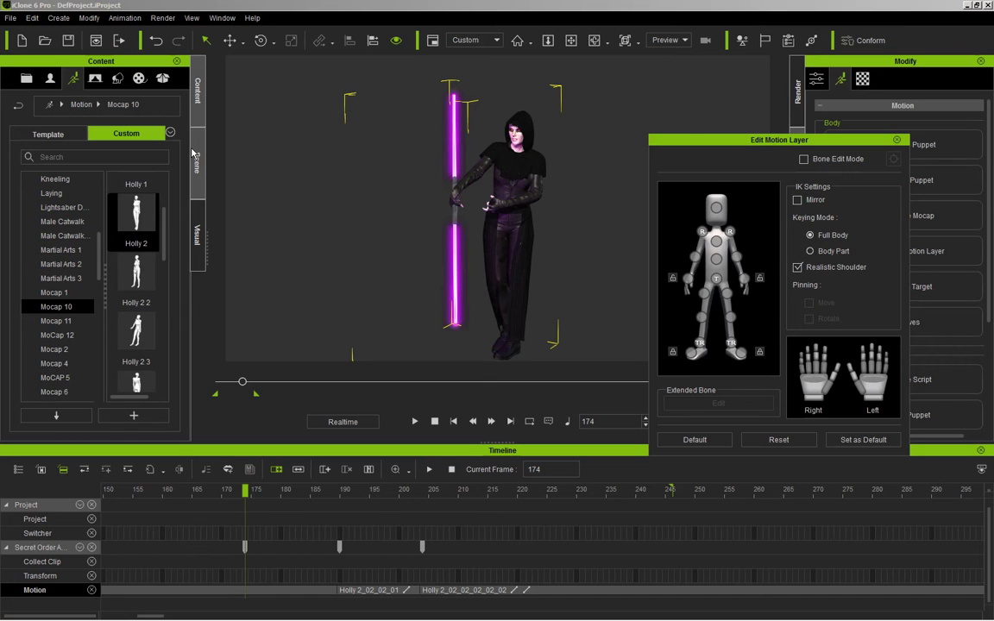
pyautogui.moveTo(248, 492); pyautogui.dragTo(304, 502)
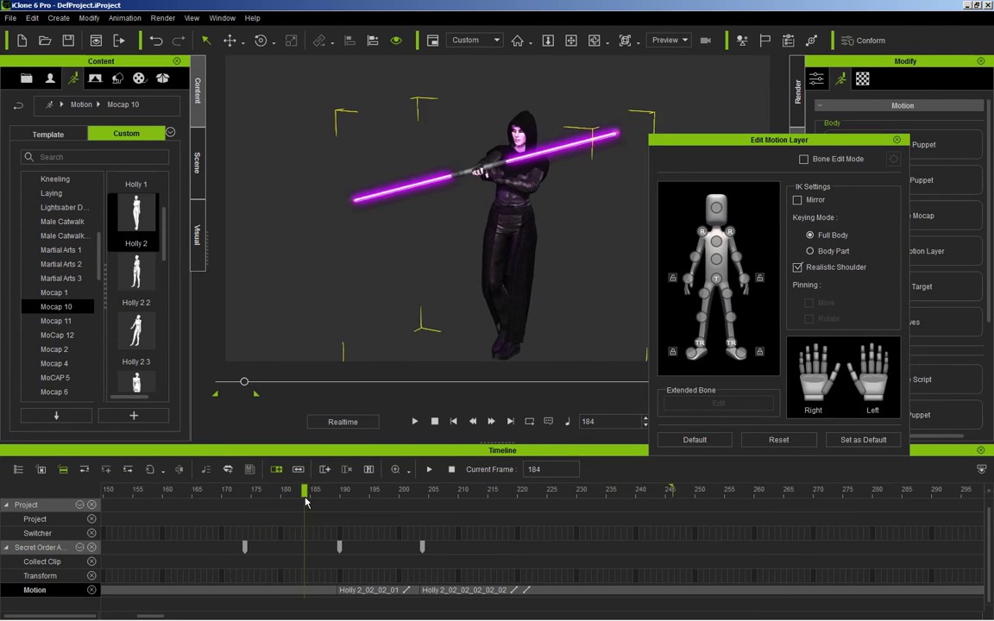
# Select the upper arm and rotate the forearm down so the hand leaves the saber hilt at frame 184.
pyautogui.scroll(6, 494, 199)
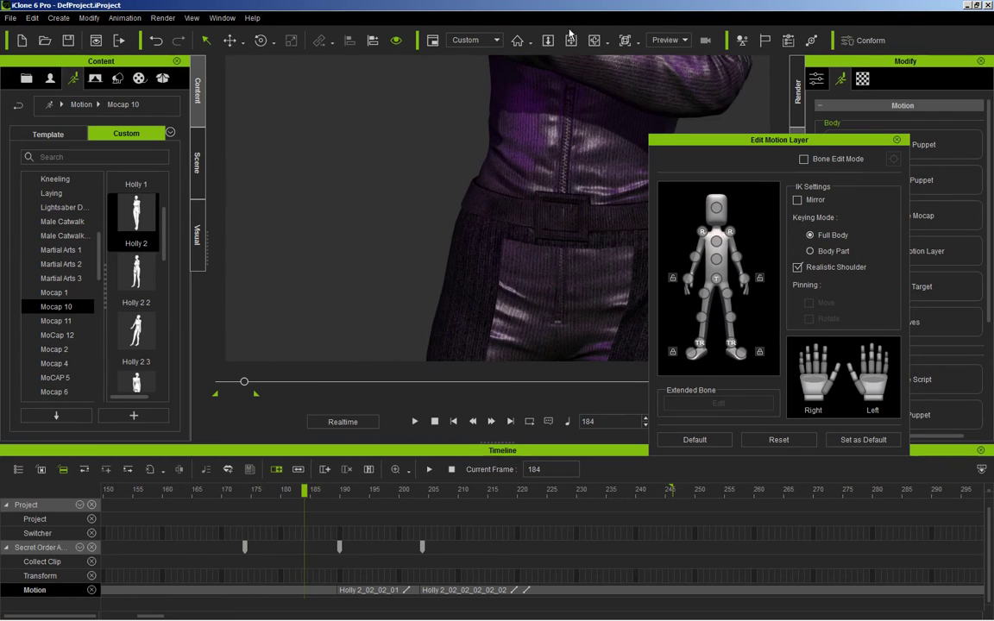
pyautogui.click(570, 39)
pyautogui.moveTo(568, 153); pyautogui.dragTo(539, 315)
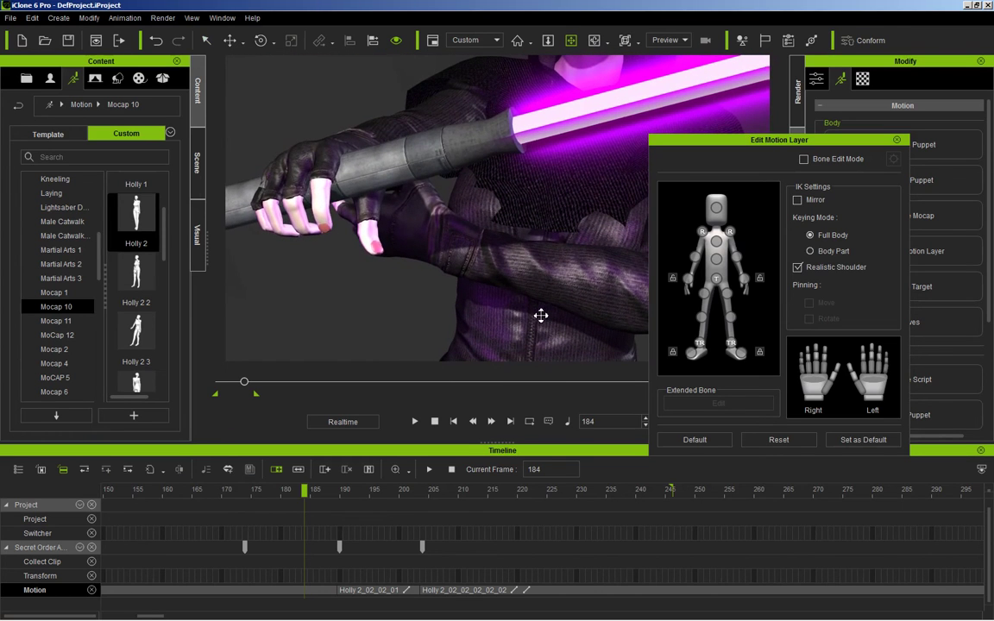
pyautogui.click(737, 258)
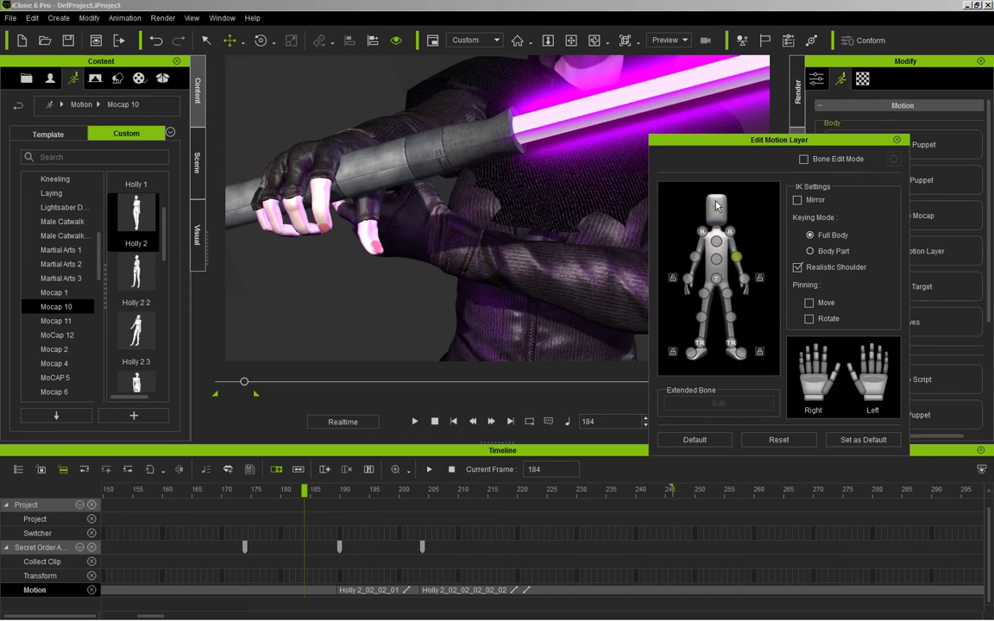
pyautogui.moveTo(675, 142); pyautogui.dragTo(38, 193)
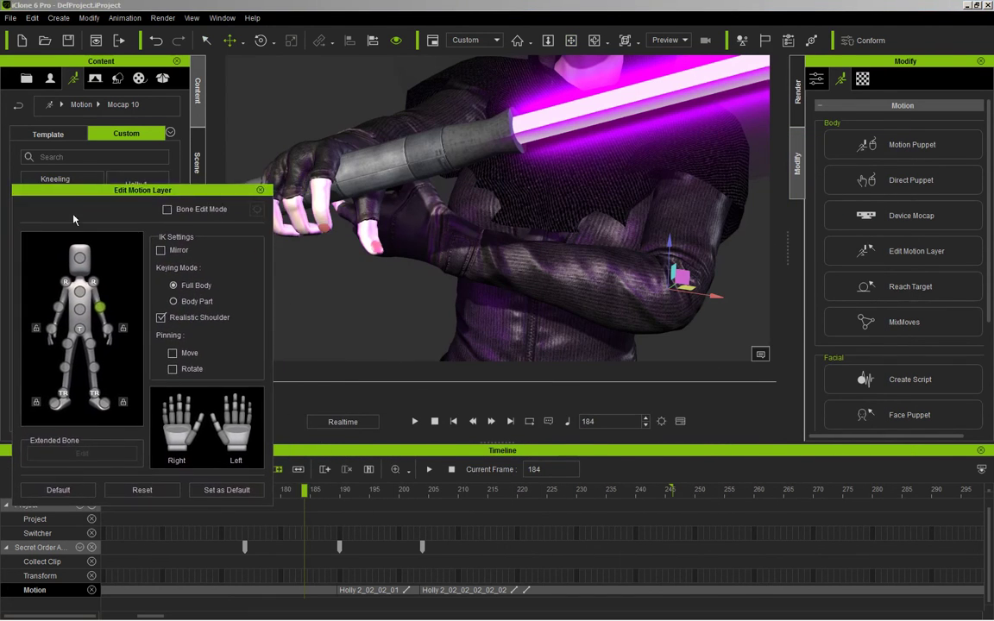
pyautogui.click(261, 41)
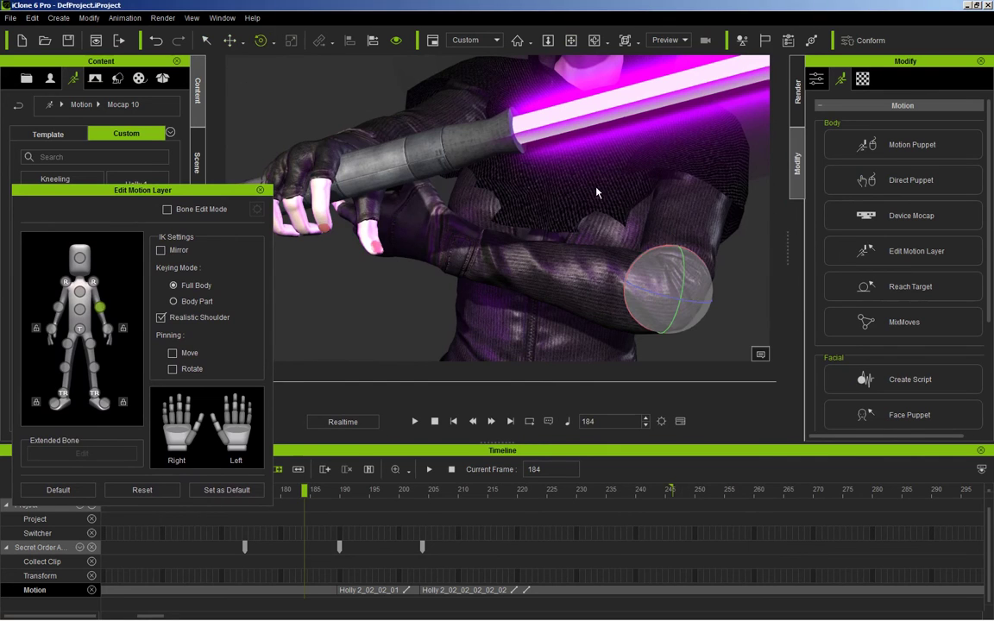
pyautogui.moveTo(637, 258); pyautogui.dragTo(641, 279)
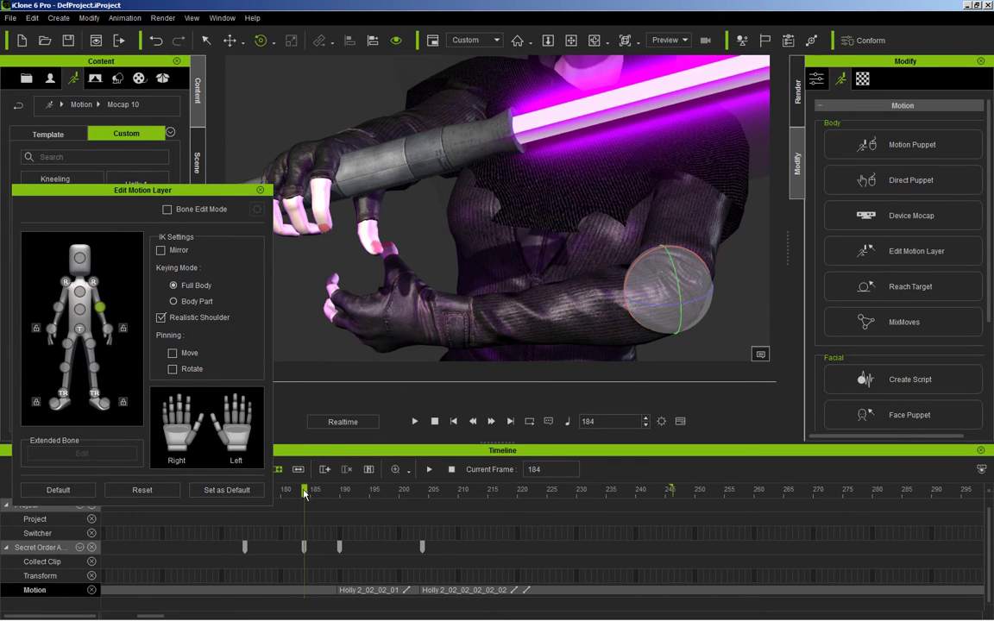
pyautogui.moveTo(303, 494); pyautogui.dragTo(424, 535)
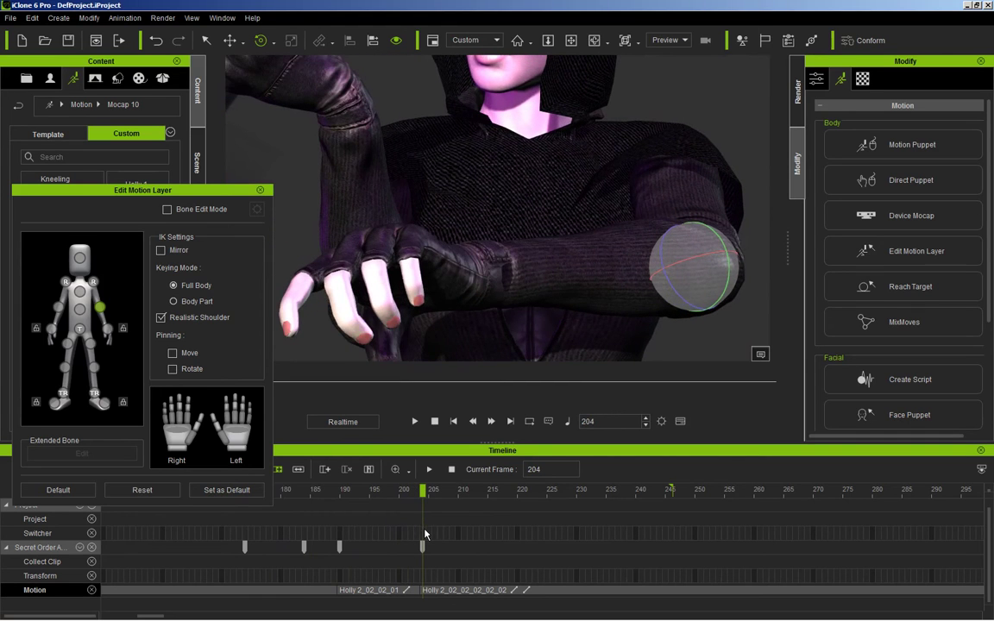
# Select the right hand, lower it with the saber, and rotate it to change the saber's slope.
pyautogui.scroll(-5, 471, 226)
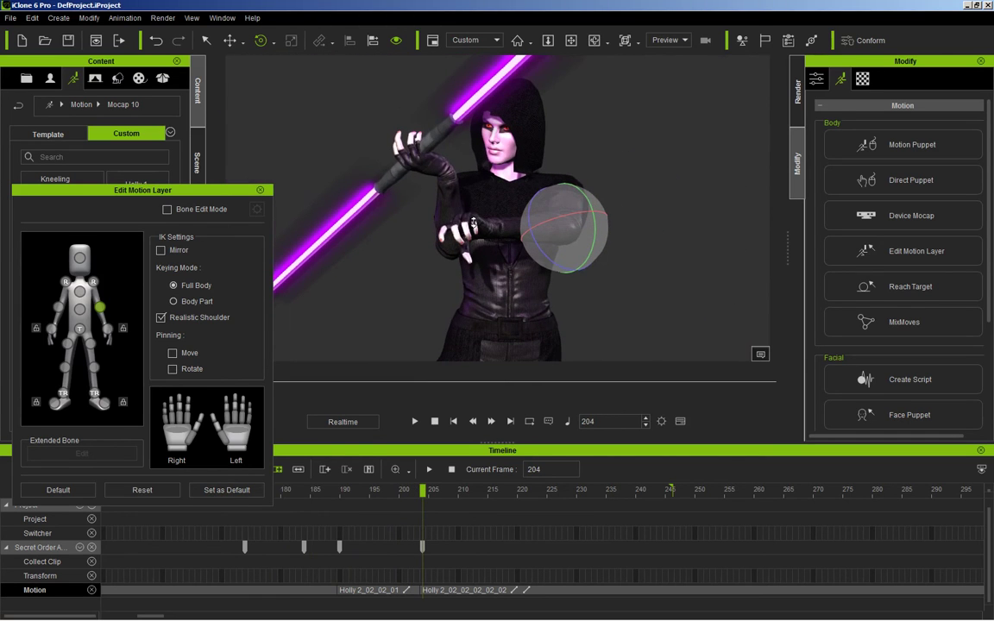
pyautogui.click(571, 39)
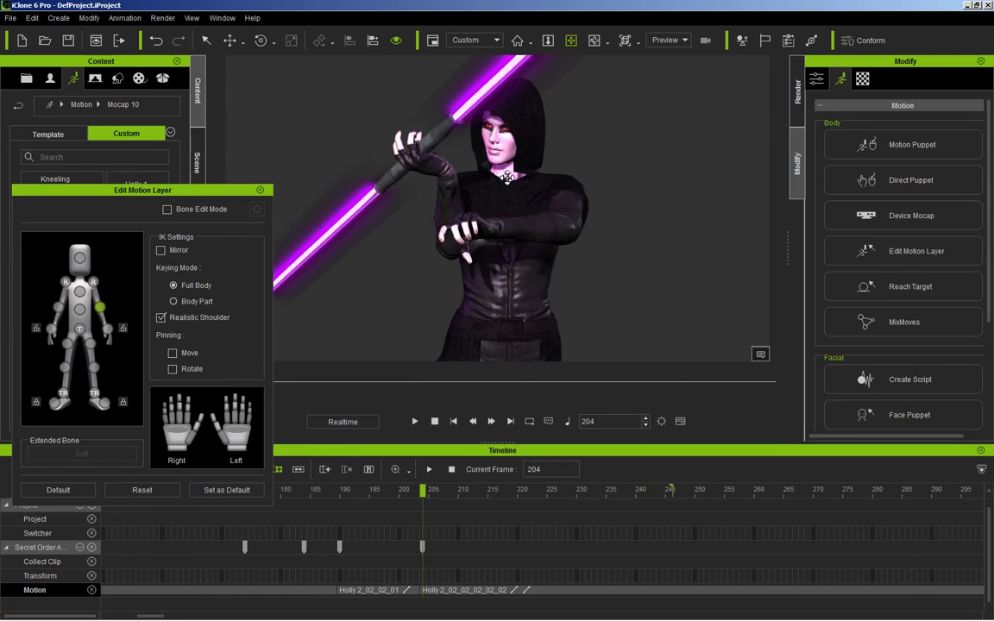
pyautogui.moveTo(471, 196); pyautogui.dragTo(472, 172)
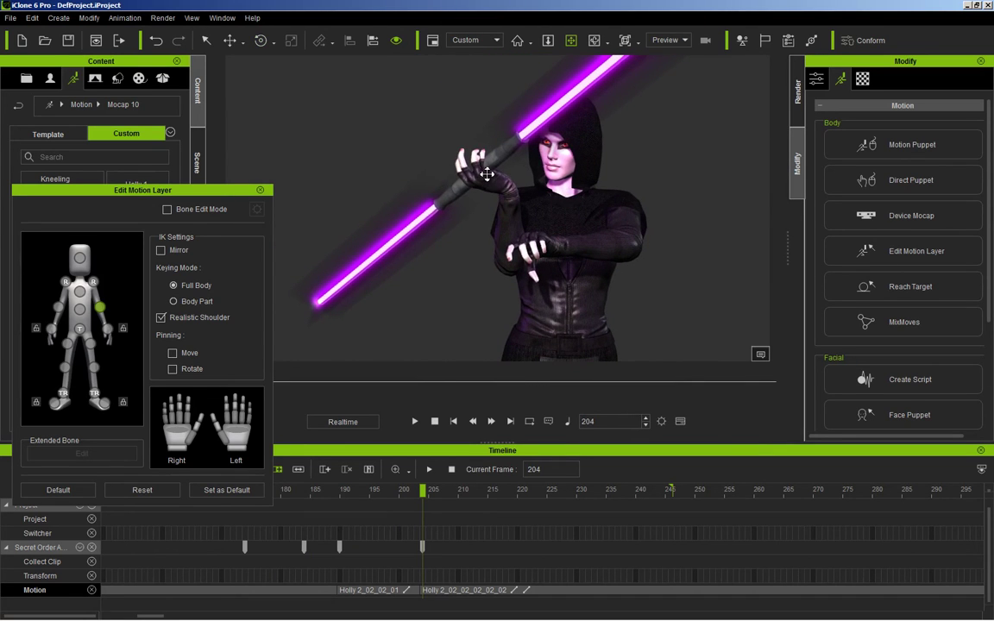
pyautogui.click(49, 330)
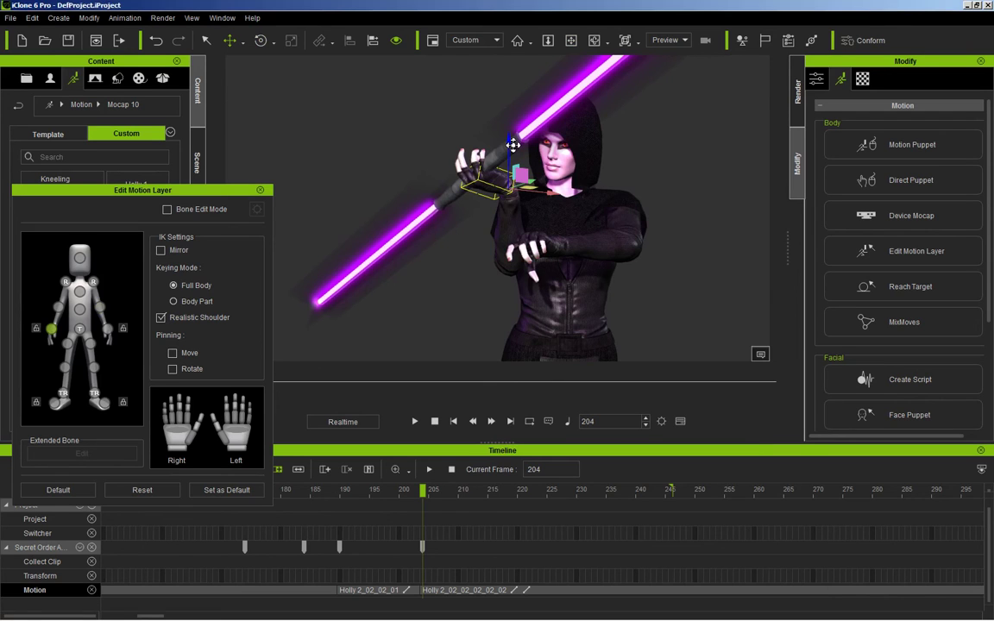
pyautogui.moveTo(513, 145)
pyautogui.mouseDown()
pyautogui.moveTo(513, 157)
pyautogui.moveTo(496, 154)
pyautogui.moveTo(509, 160)
pyautogui.mouseUp()
pyautogui.press('e')
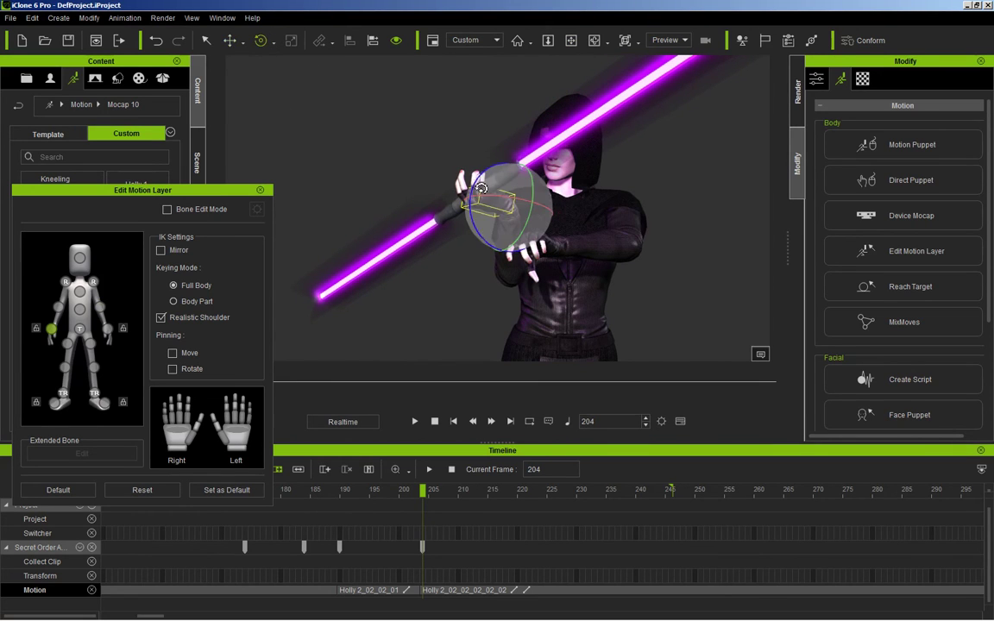
pyautogui.moveTo(475, 190); pyautogui.dragTo(479, 180)
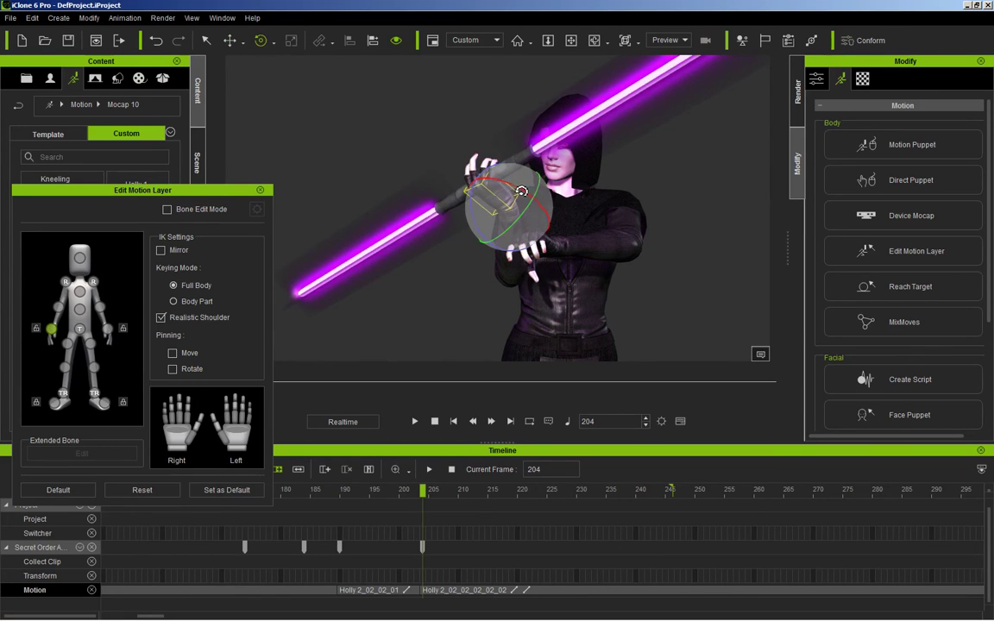
pyautogui.moveTo(529, 196); pyautogui.dragTo(535, 199)
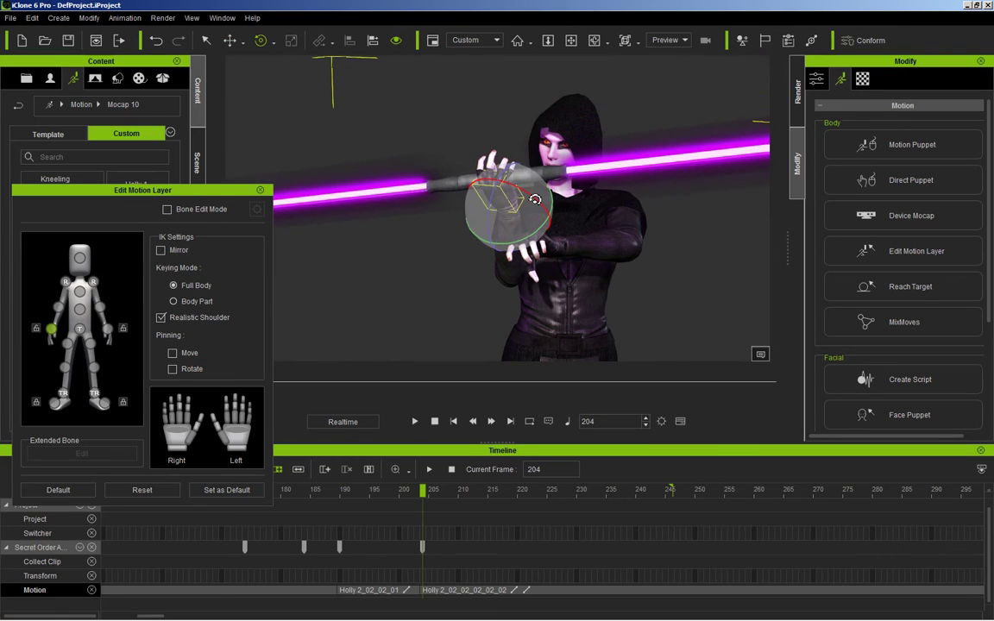
# Pull the hand across her body and rotate it until the lightsaber lies nearly horizontal.
pyautogui.click(230, 40)
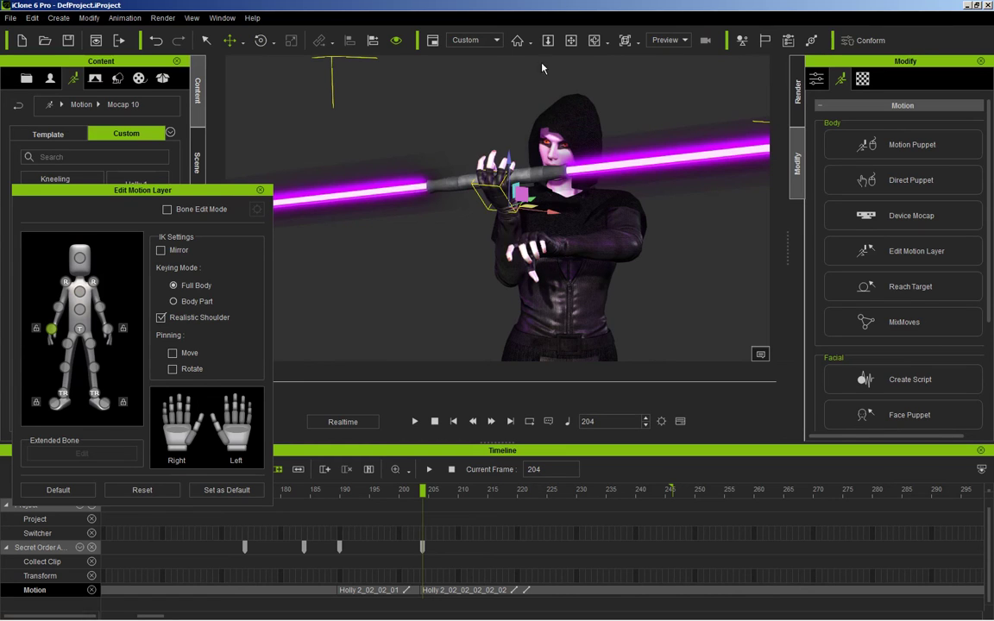
pyautogui.click(594, 39)
pyautogui.click(582, 255)
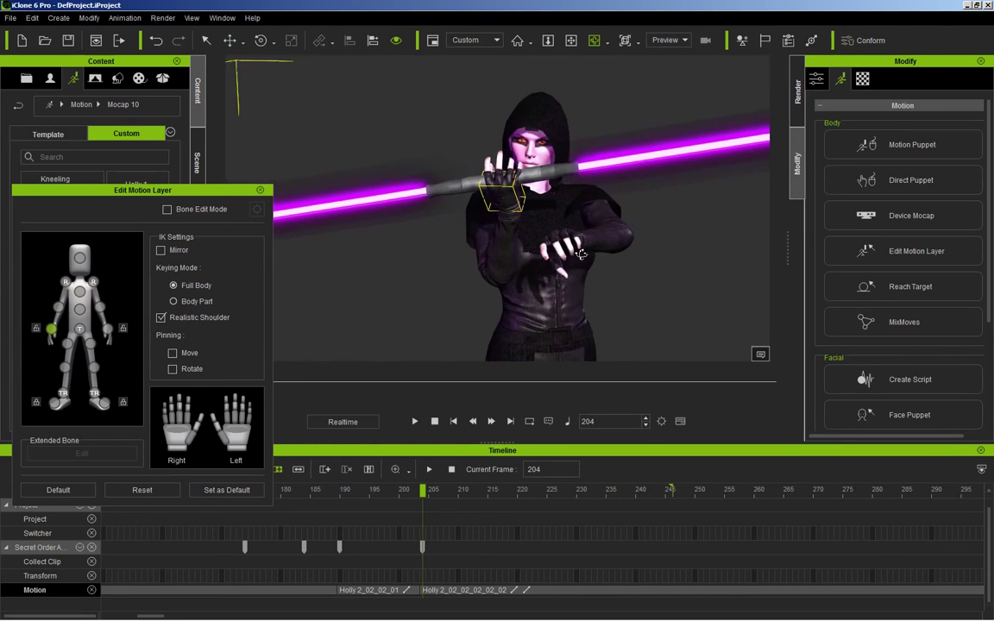
pyautogui.moveTo(582, 255); pyautogui.dragTo(625, 263)
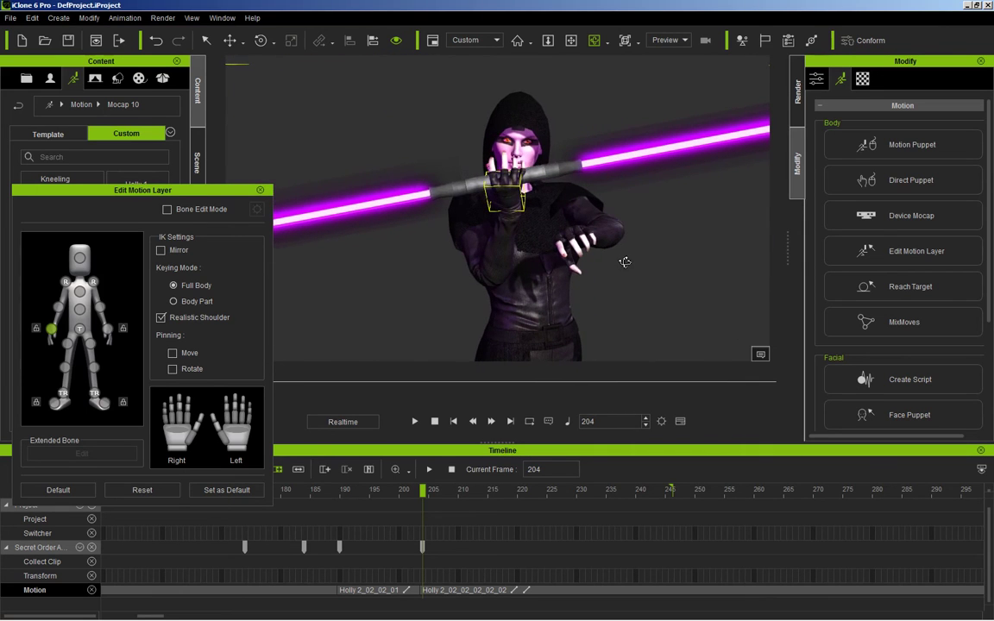
pyautogui.click(67, 283)
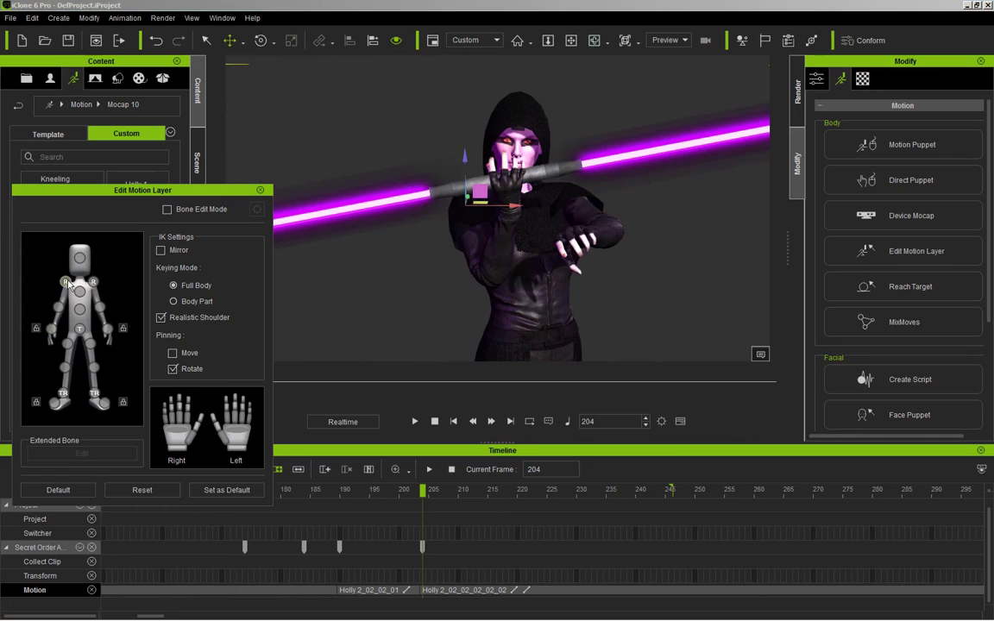
pyautogui.click(261, 41)
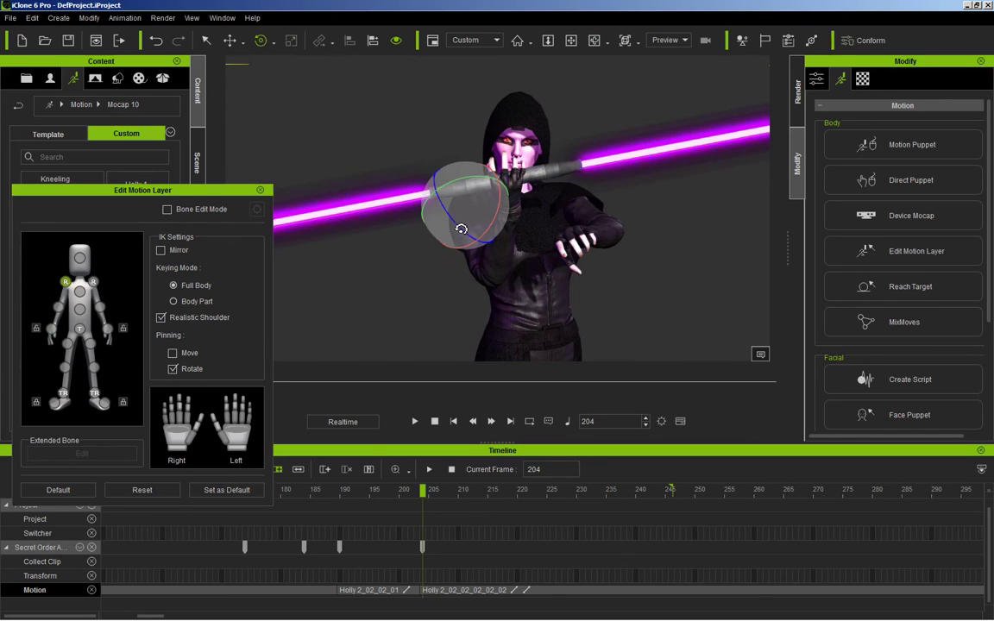
pyautogui.moveTo(461, 229); pyautogui.dragTo(457, 229)
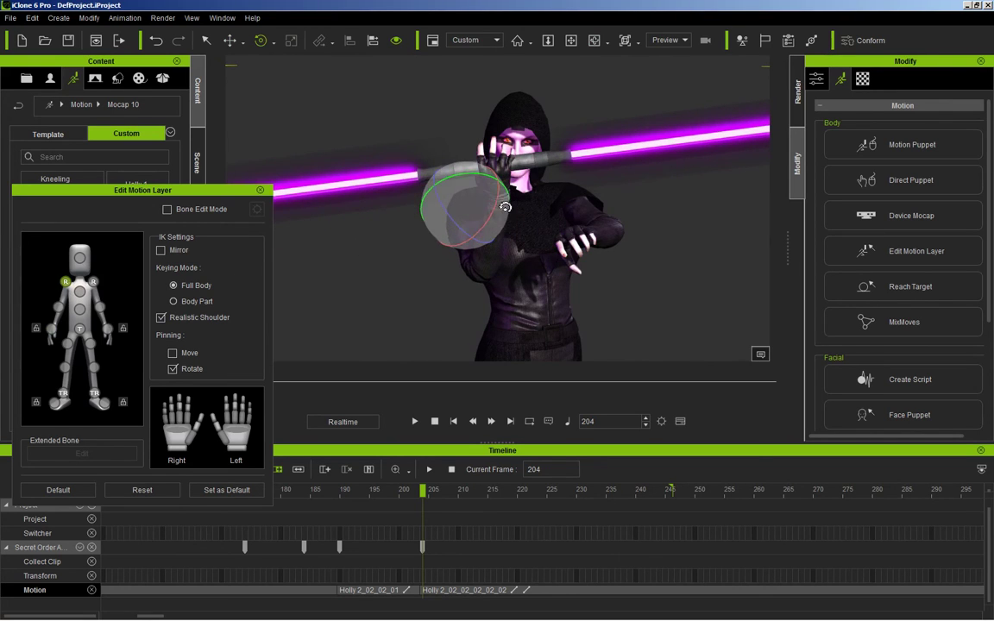
pyautogui.moveTo(498, 203); pyautogui.dragTo(451, 240)
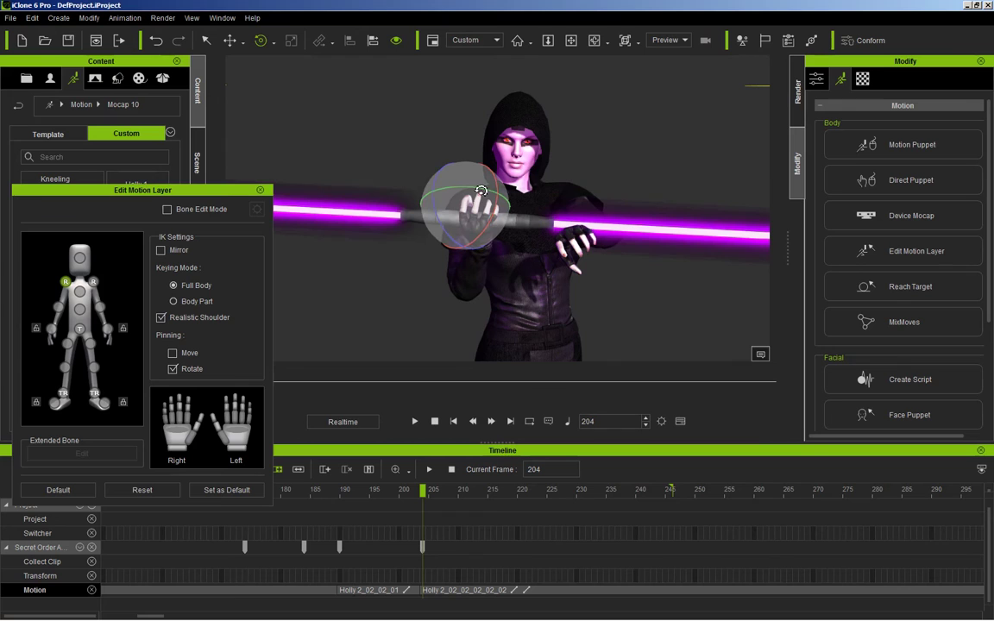
pyautogui.click(595, 40)
pyautogui.moveTo(509, 196); pyautogui.dragTo(405, 261)
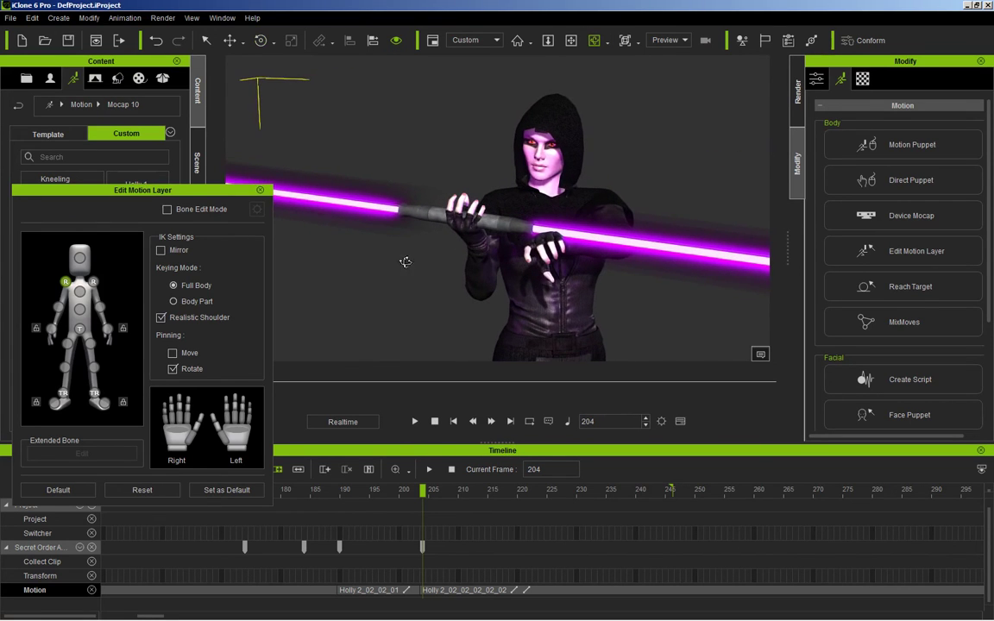
# Move and rotate the lower left hand onto the saber hilt and curl its fingers around it.
pyautogui.click(109, 330)
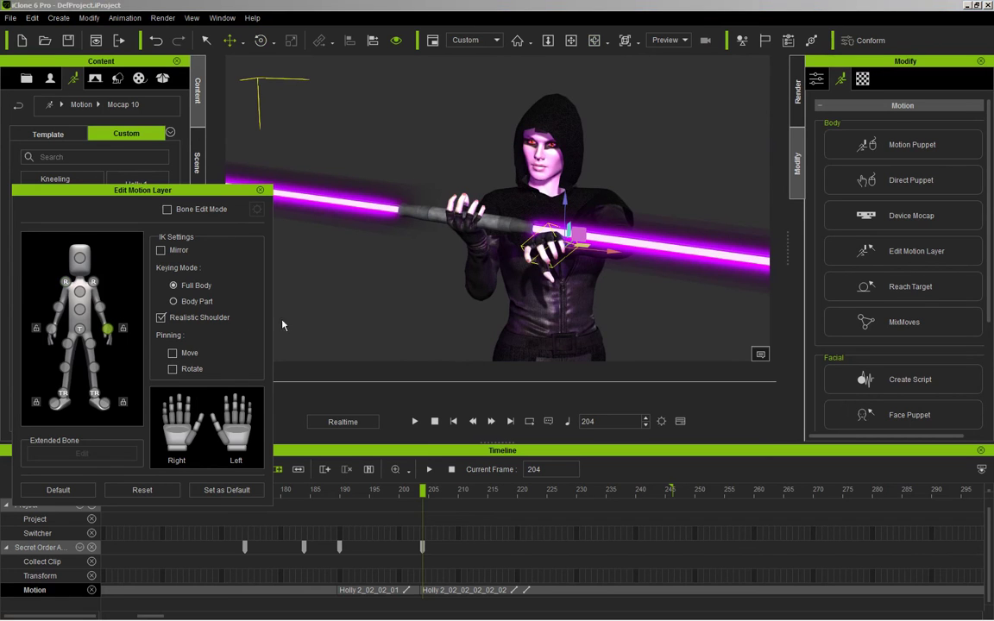
pyautogui.scroll(5, 532, 242)
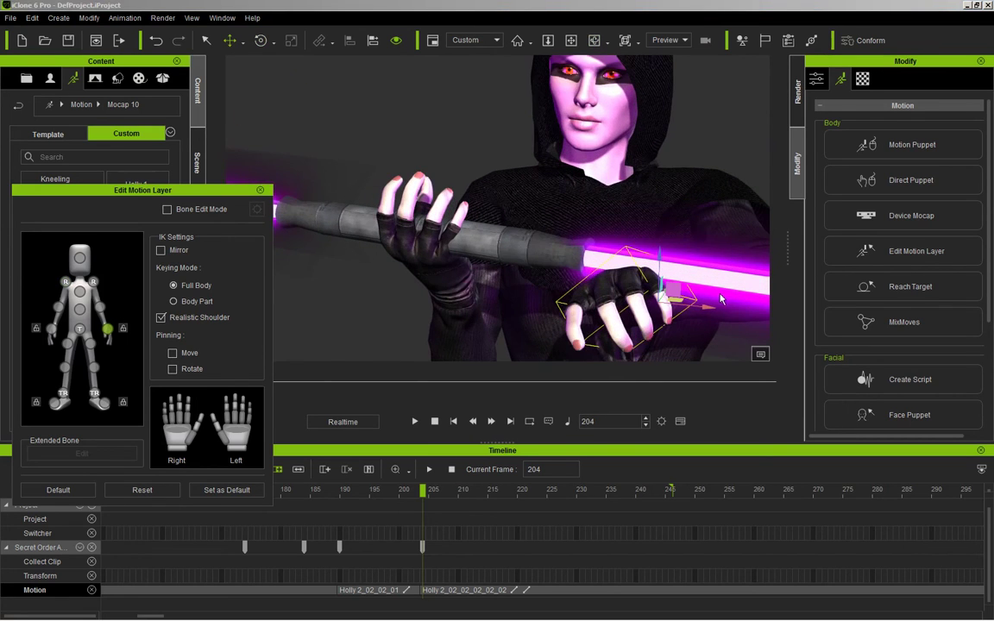
pyautogui.moveTo(679, 300); pyautogui.dragTo(620, 219)
pyautogui.moveTo(656, 274); pyautogui.dragTo(638, 260)
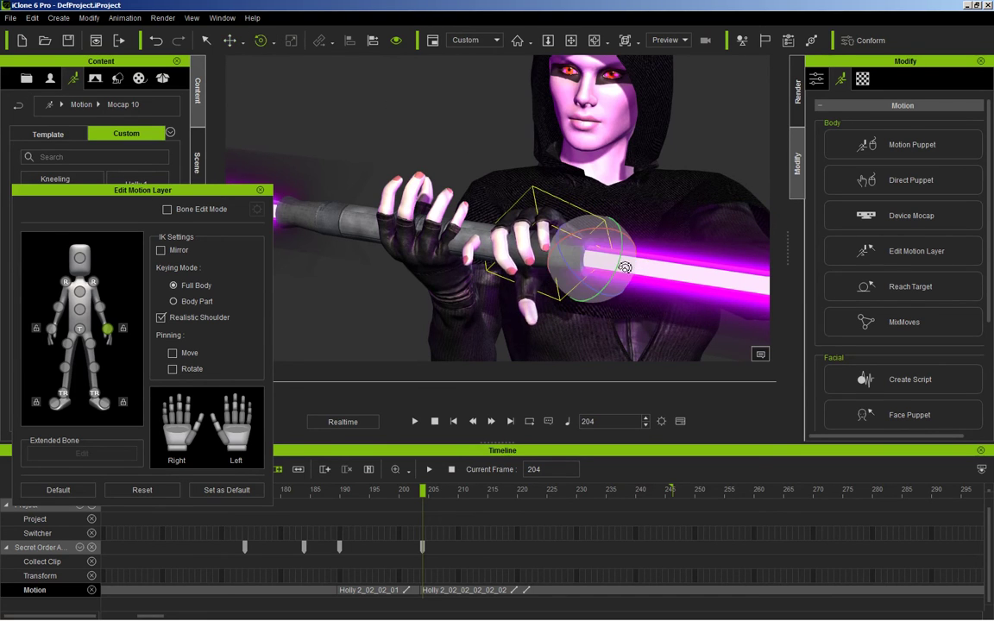
pyautogui.moveTo(623, 252); pyautogui.dragTo(623, 262)
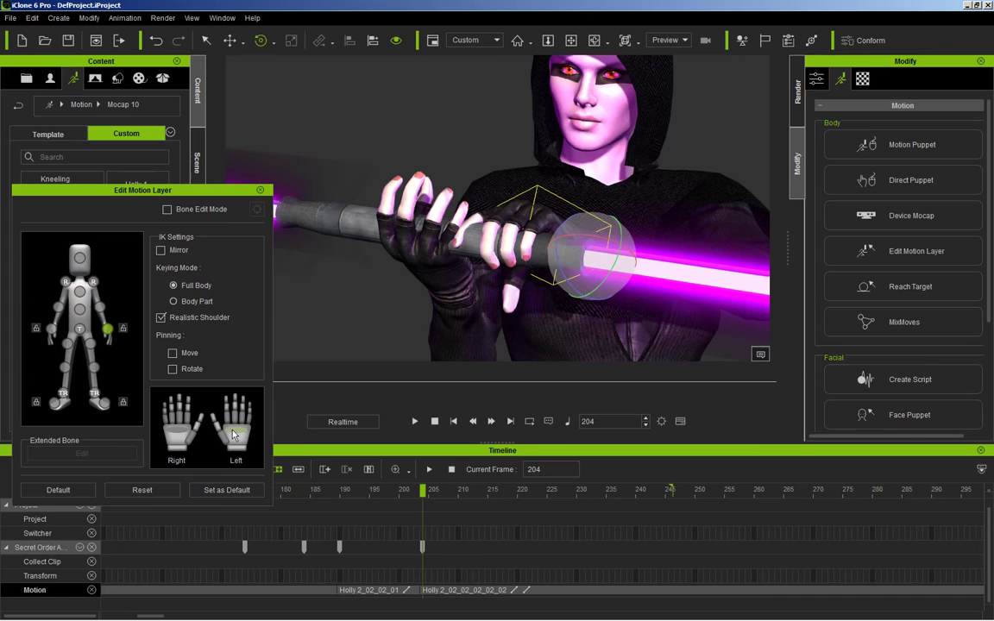
pyautogui.moveTo(233, 436); pyautogui.dragTo(268, 459)
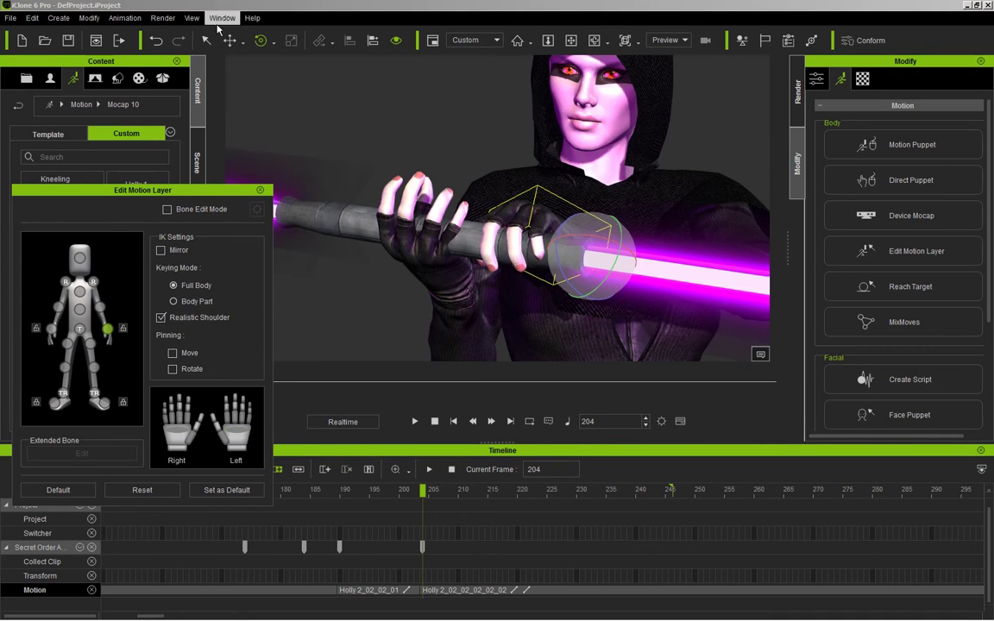
# Nudge the saber hand into place and turn it slightly.
pyautogui.click(229, 39)
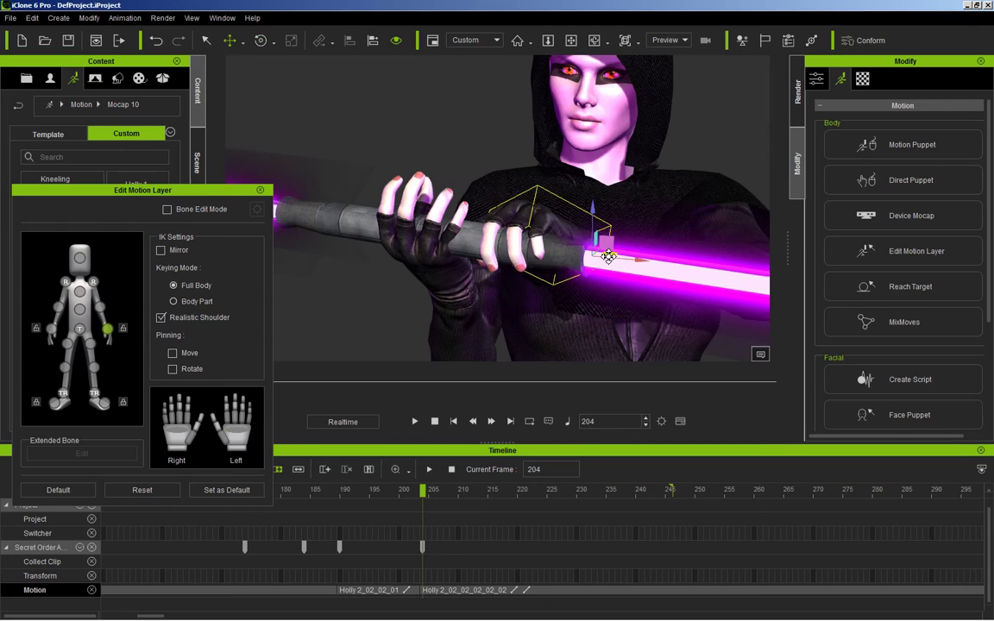
pyautogui.moveTo(608, 256); pyautogui.dragTo(611, 258)
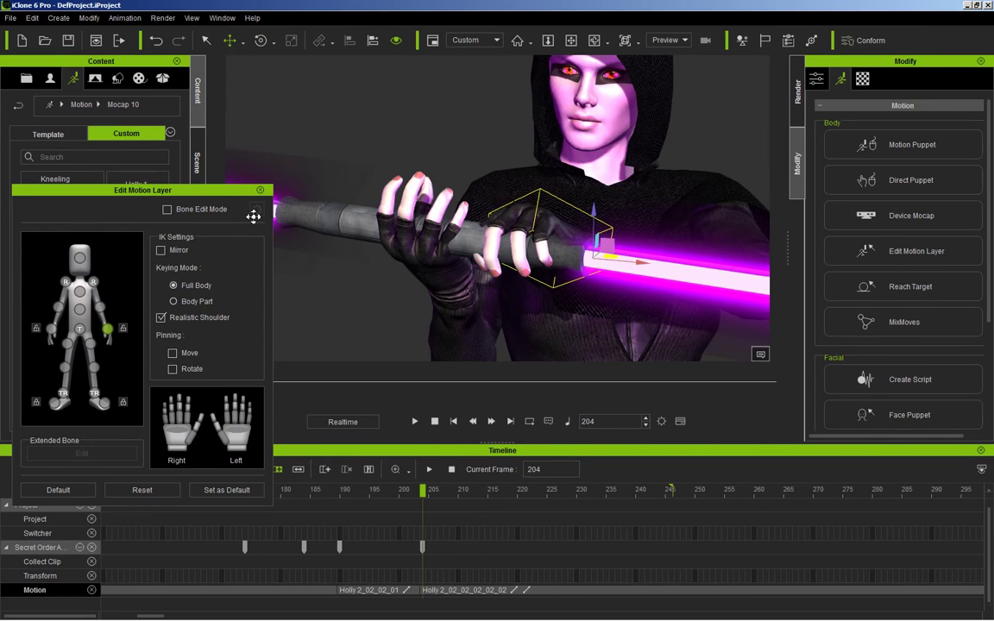
pyautogui.click(263, 41)
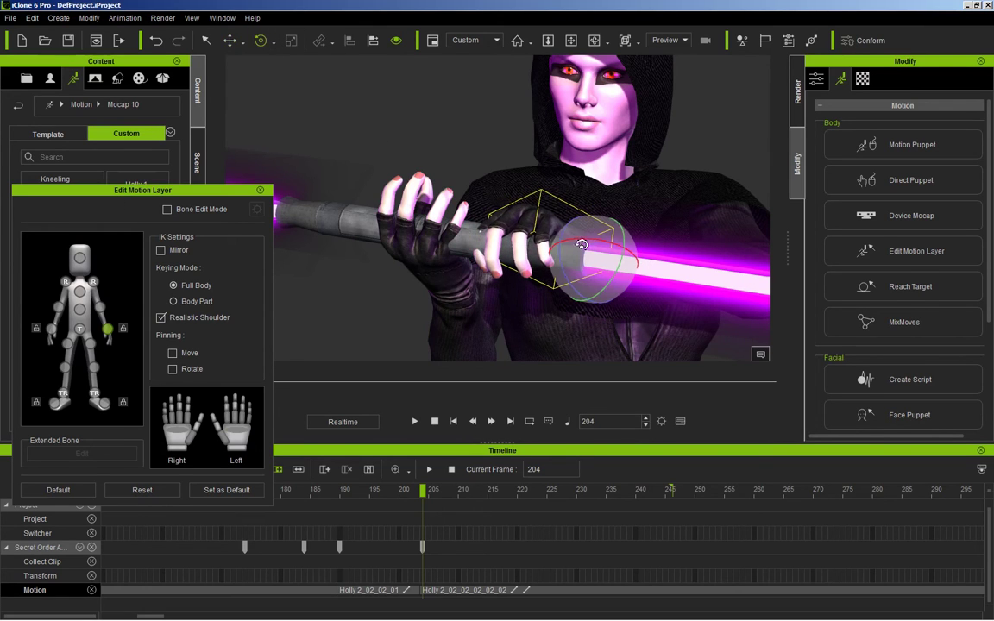
pyautogui.moveTo(587, 242); pyautogui.dragTo(587, 242)
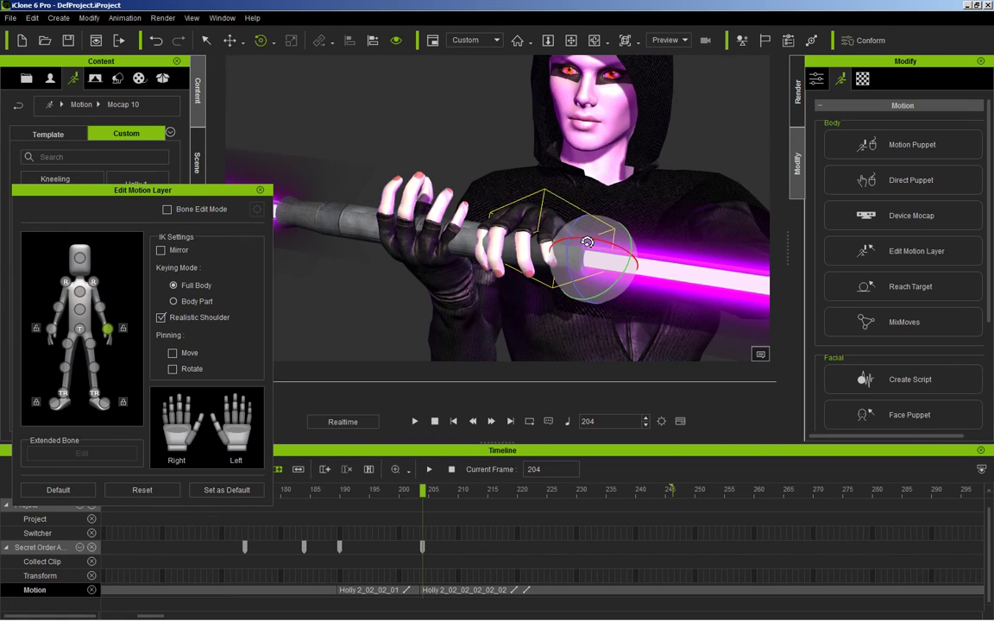
pyautogui.scroll(-5, 495, 288)
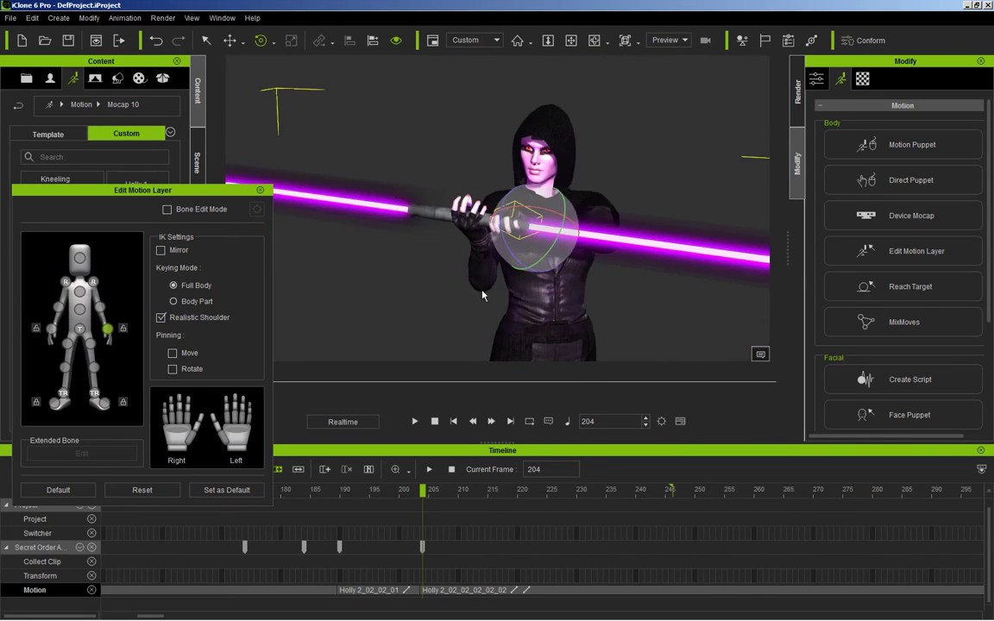
pyautogui.scroll(-5, 495, 288)
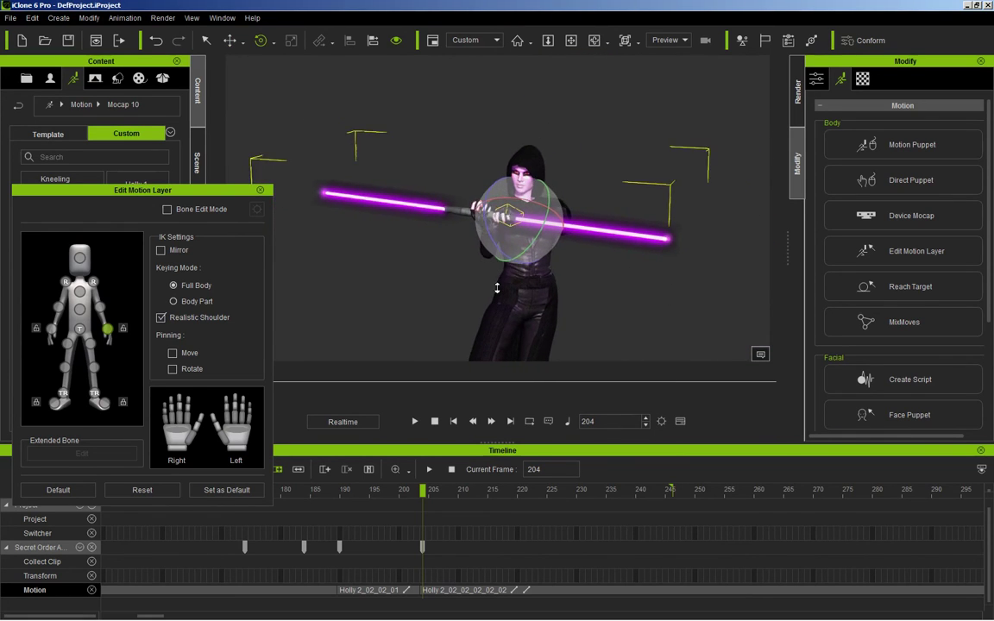
pyautogui.scroll(-2, 505, 311)
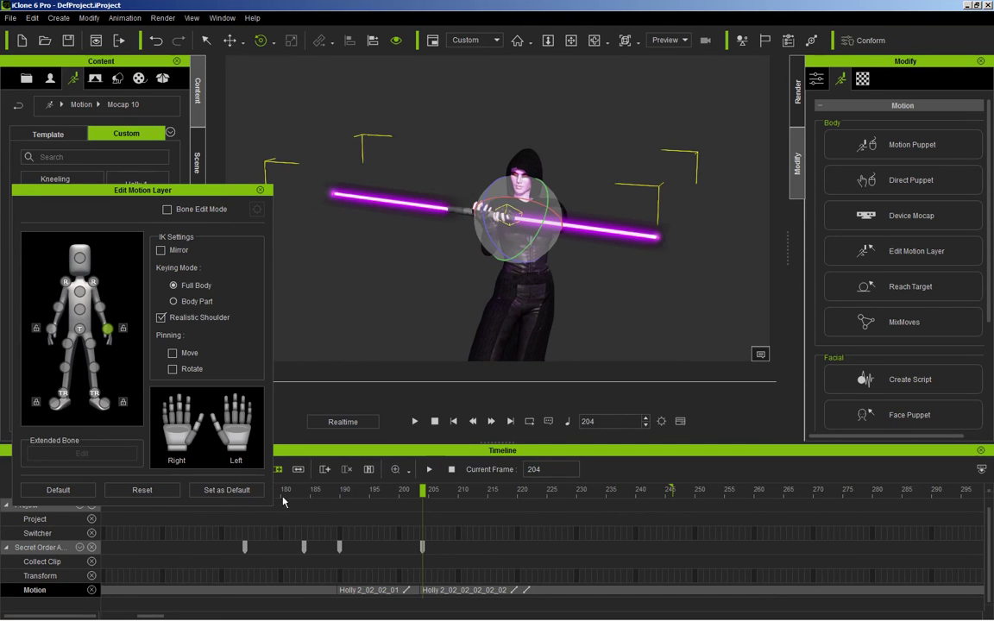
# Scrub the timeline back through frame 168 and settle the playhead on frame 235.
pyautogui.moveTo(286, 490); pyautogui.dragTo(620, 529)
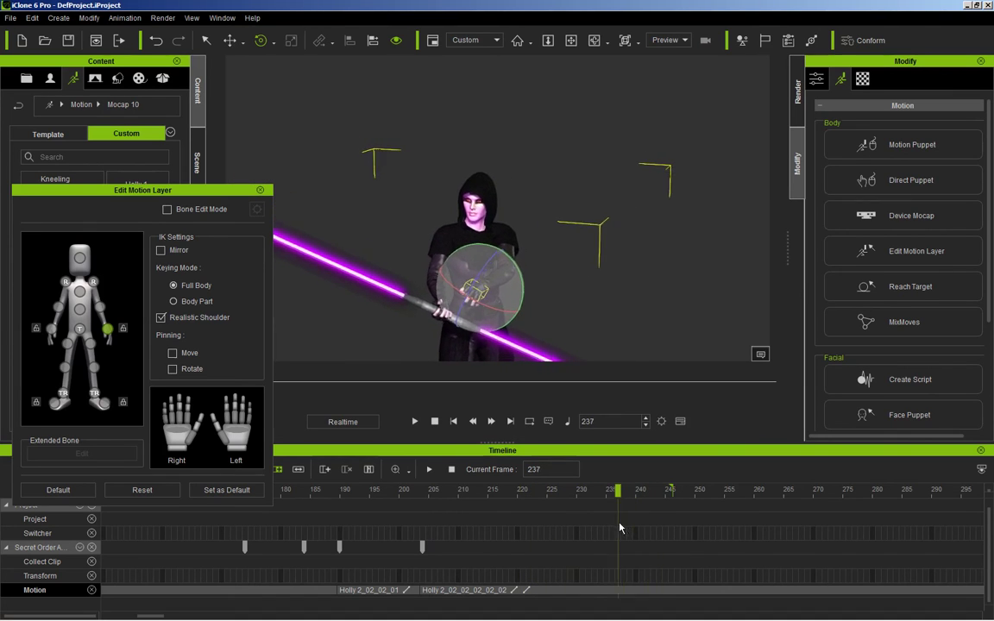
pyautogui.moveTo(603, 524)
pyautogui.mouseDown()
pyautogui.moveTo(614, 524)
pyautogui.moveTo(575, 523)
pyautogui.moveTo(605, 533)
pyautogui.mouseUp()
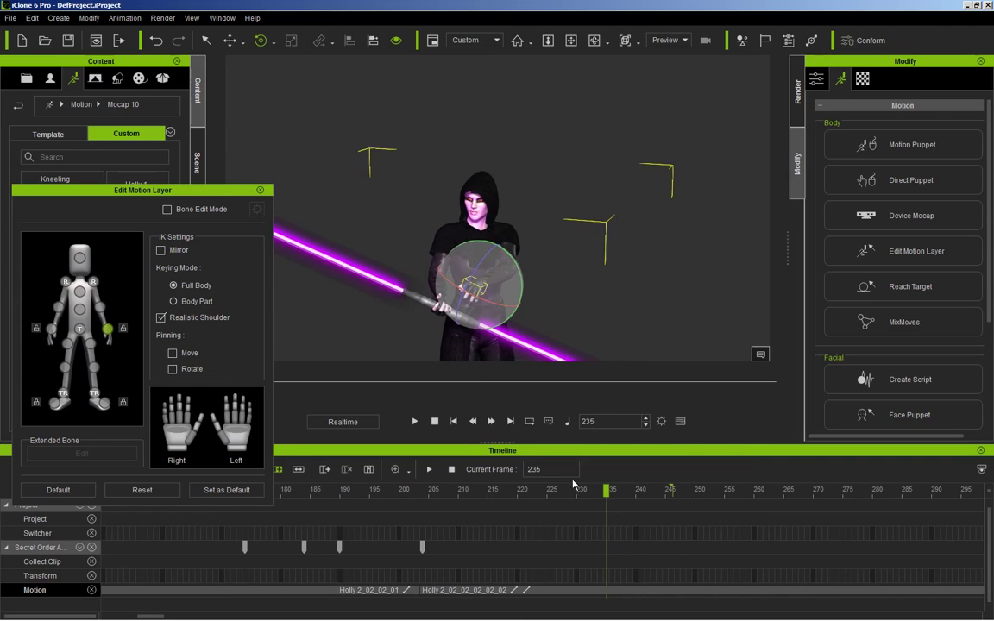
# Frame the hands on the saber and move the selected hand down on the hilt.
pyautogui.click(570, 40)
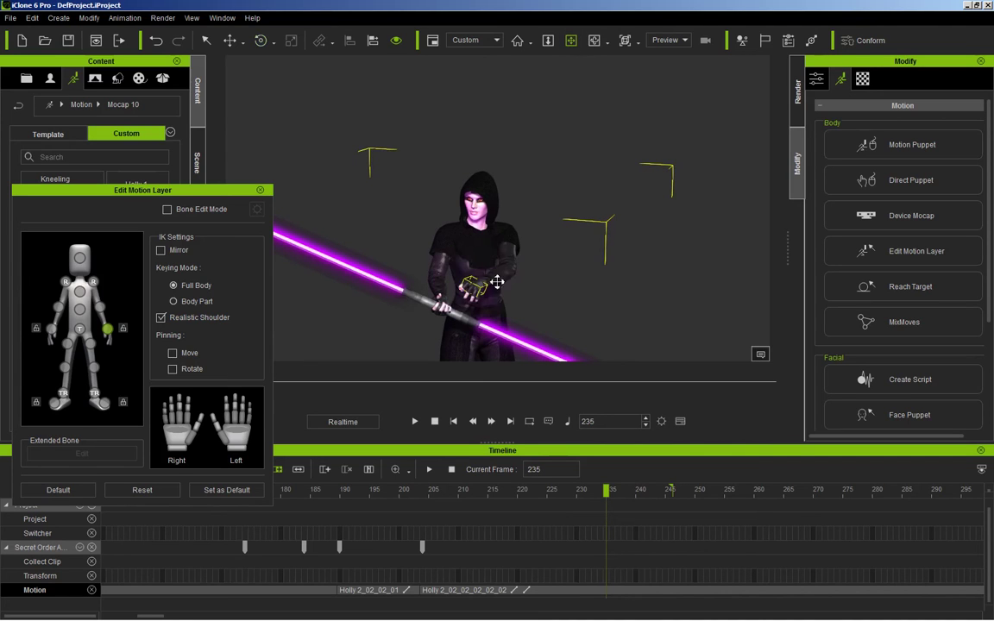
pyautogui.moveTo(444, 263); pyautogui.dragTo(495, 268)
pyautogui.scroll(5, 495, 268)
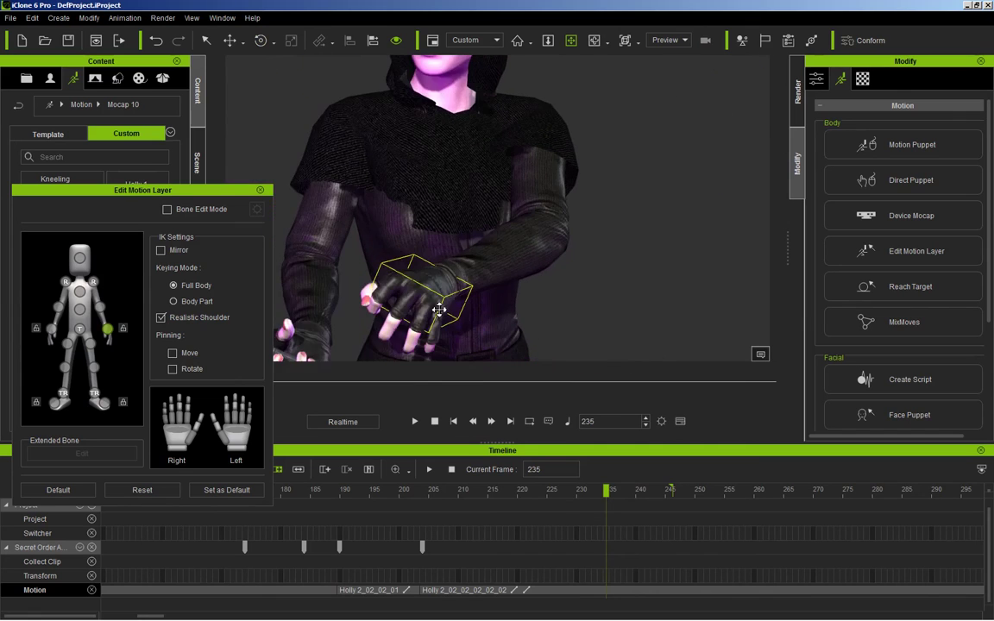
pyautogui.moveTo(500, 228); pyautogui.dragTo(292, 168)
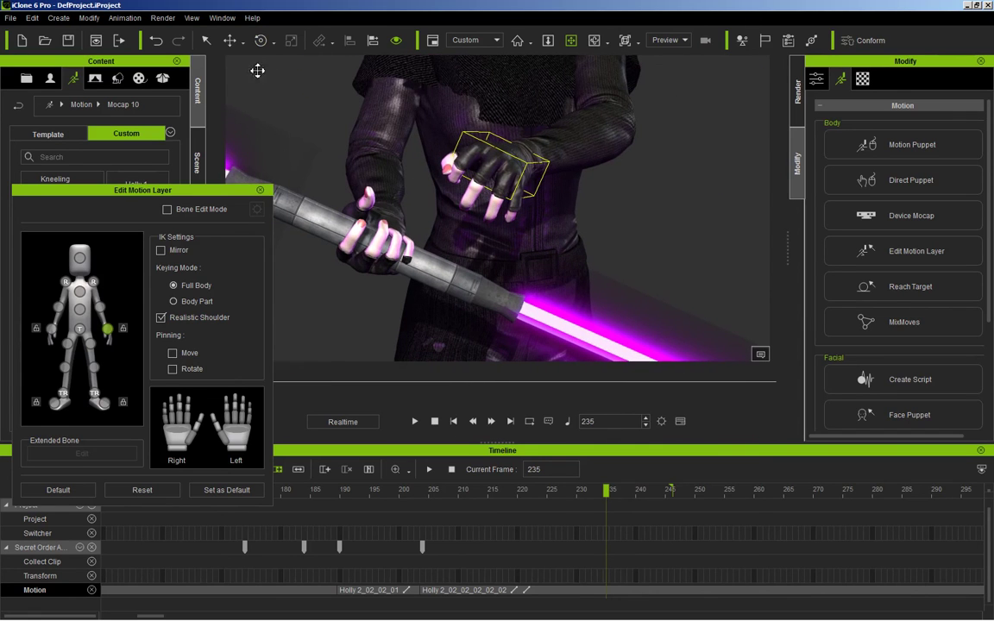
pyautogui.click(229, 40)
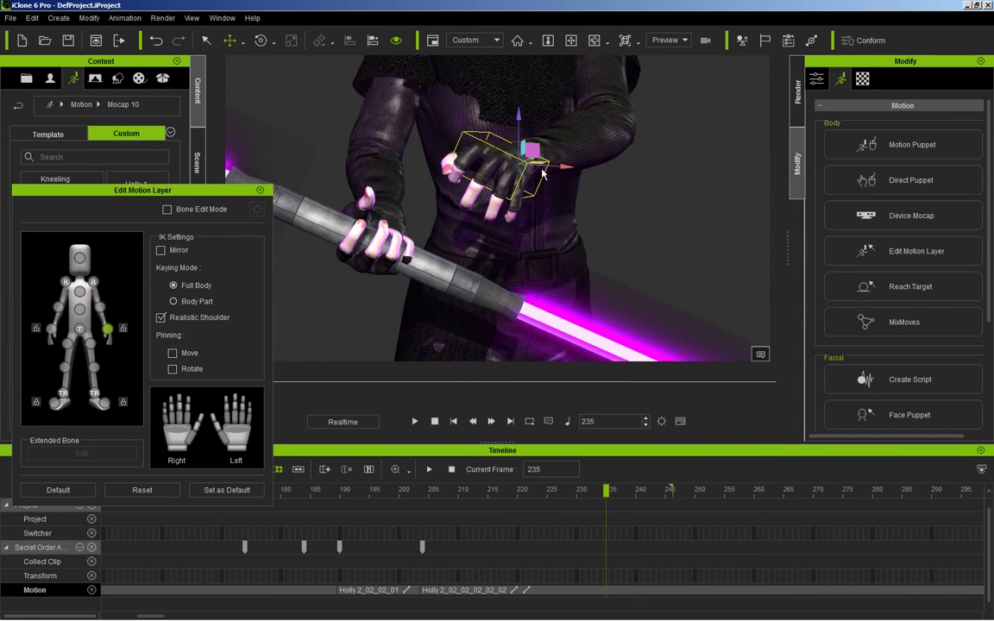
pyautogui.moveTo(523, 113); pyautogui.dragTo(533, 214)
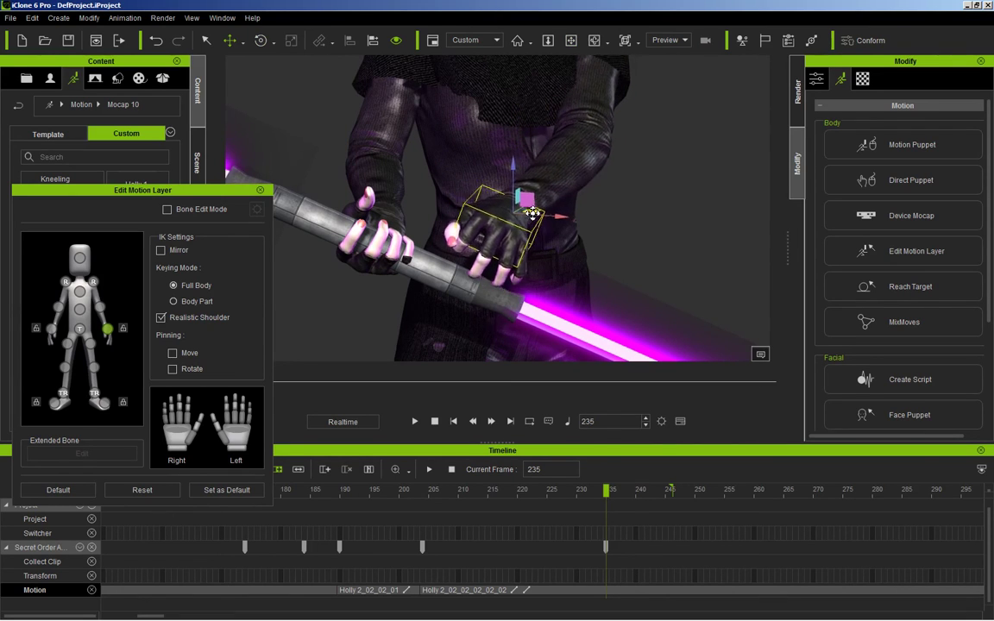
# Raise the other hand, lower the right hand slightly, and shift the left hand right on the hilt.
pyautogui.click(51, 328)
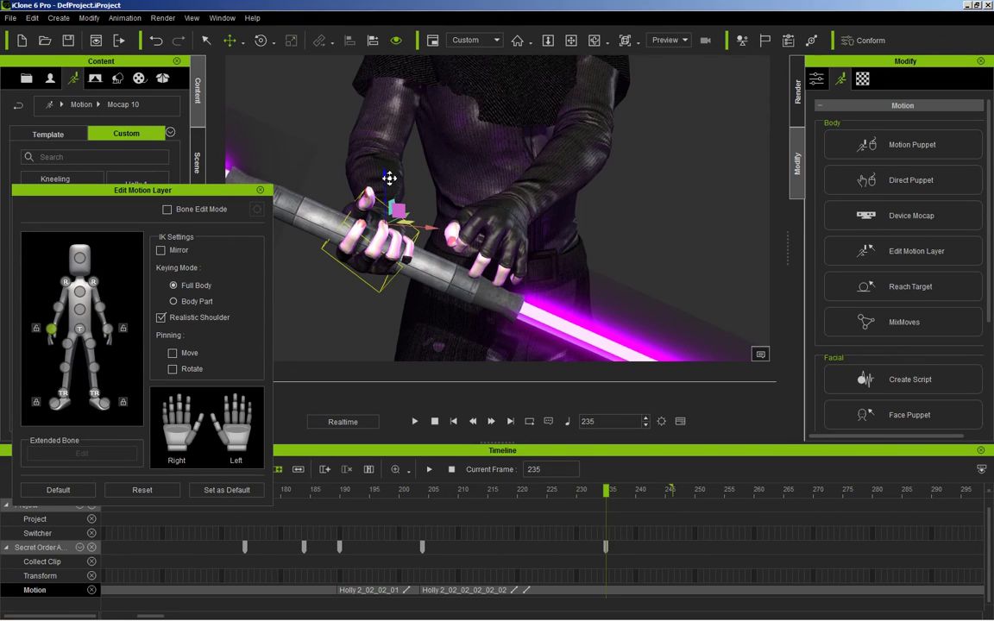
pyautogui.moveTo(389, 178); pyautogui.dragTo(402, 161)
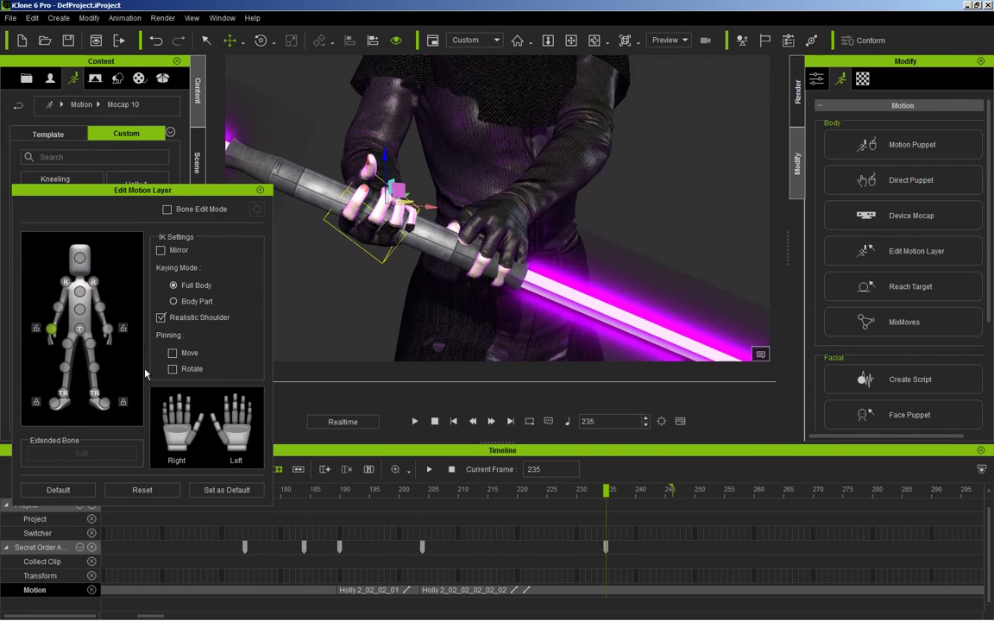
pyautogui.click(518, 269)
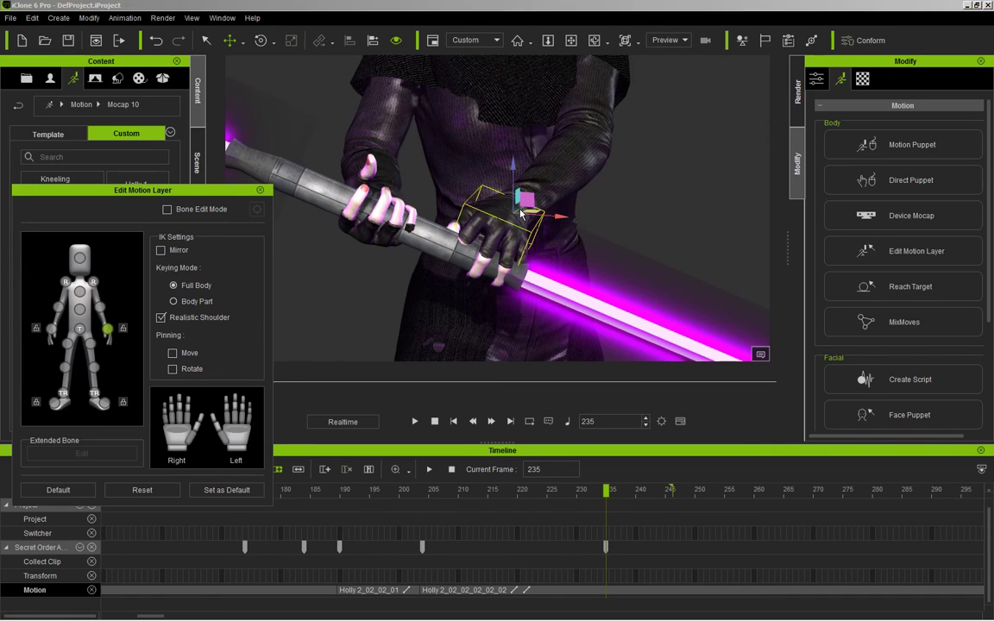
pyautogui.moveTo(520, 213); pyautogui.dragTo(521, 206)
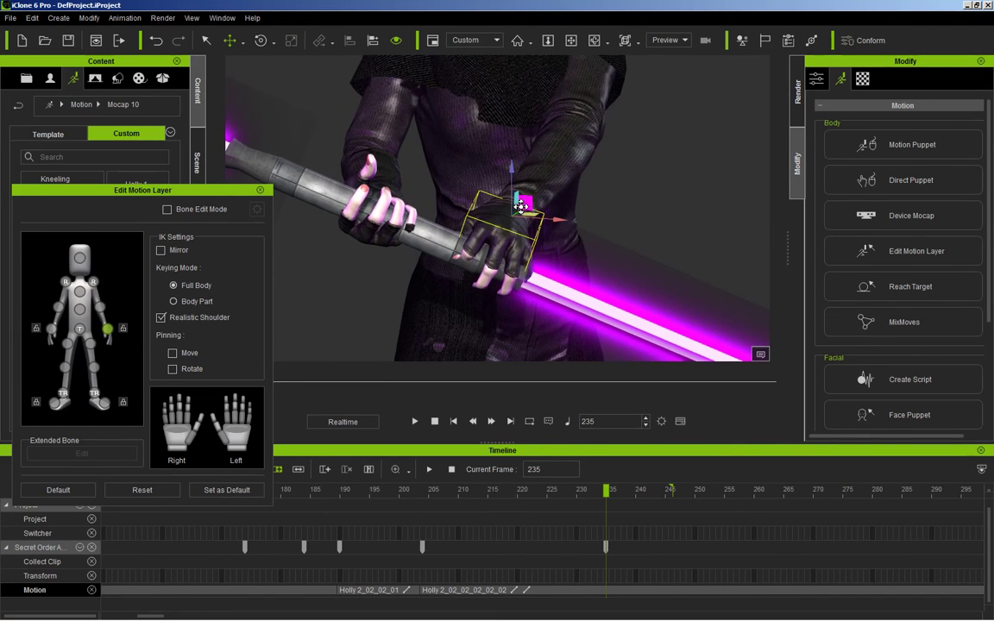
pyautogui.click(391, 229)
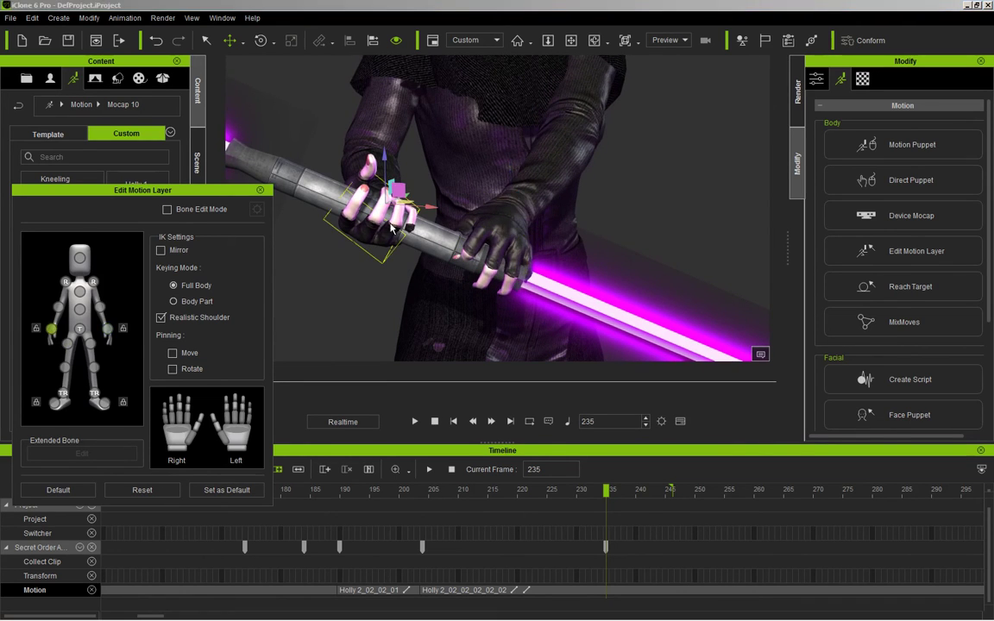
pyautogui.moveTo(403, 206); pyautogui.dragTo(420, 204)
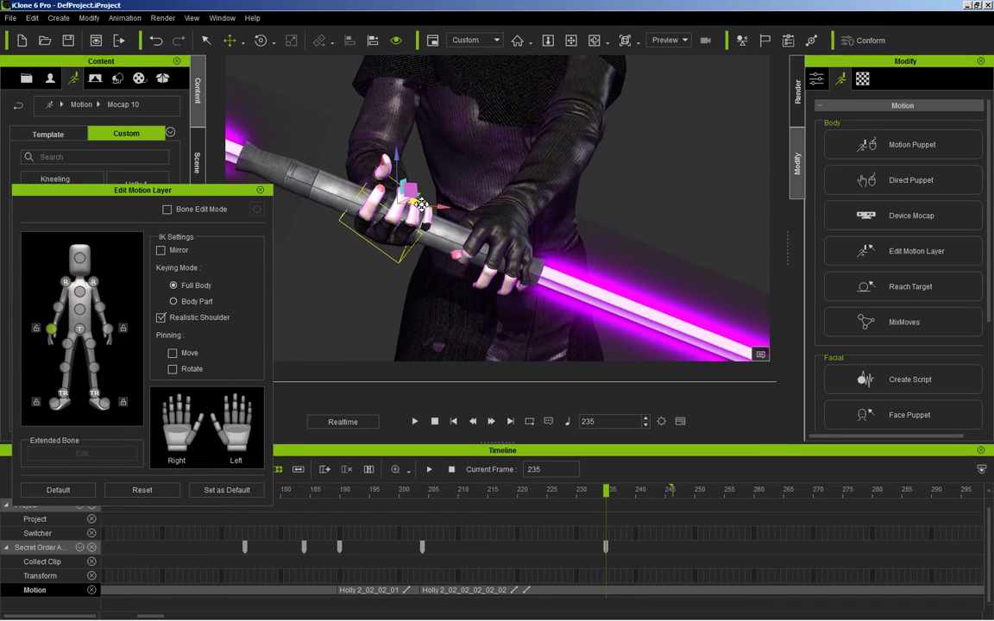
pyautogui.scroll(-5, 452, 271)
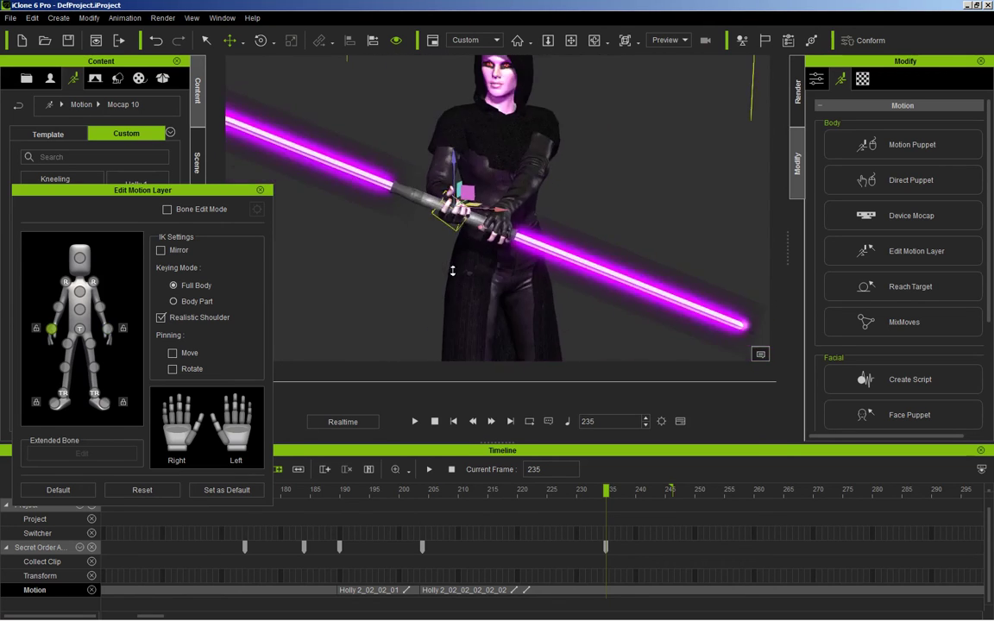
pyautogui.scroll(-3, 453, 274)
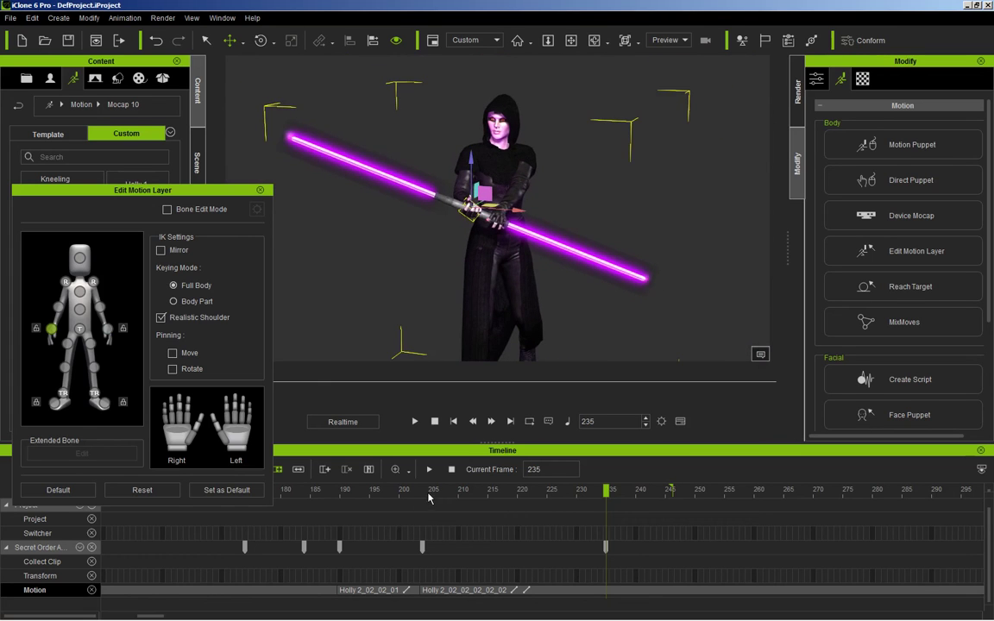
# Scrub the grip from frame 204 through 217, then step the playhead to about frame 220.
pyautogui.click(423, 492)
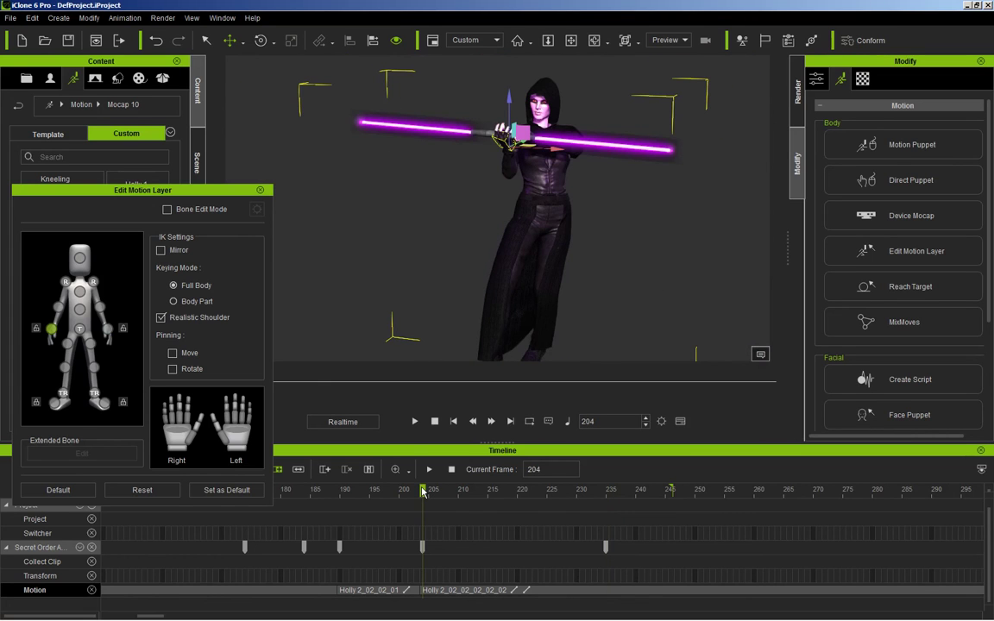
pyautogui.click(204, 40)
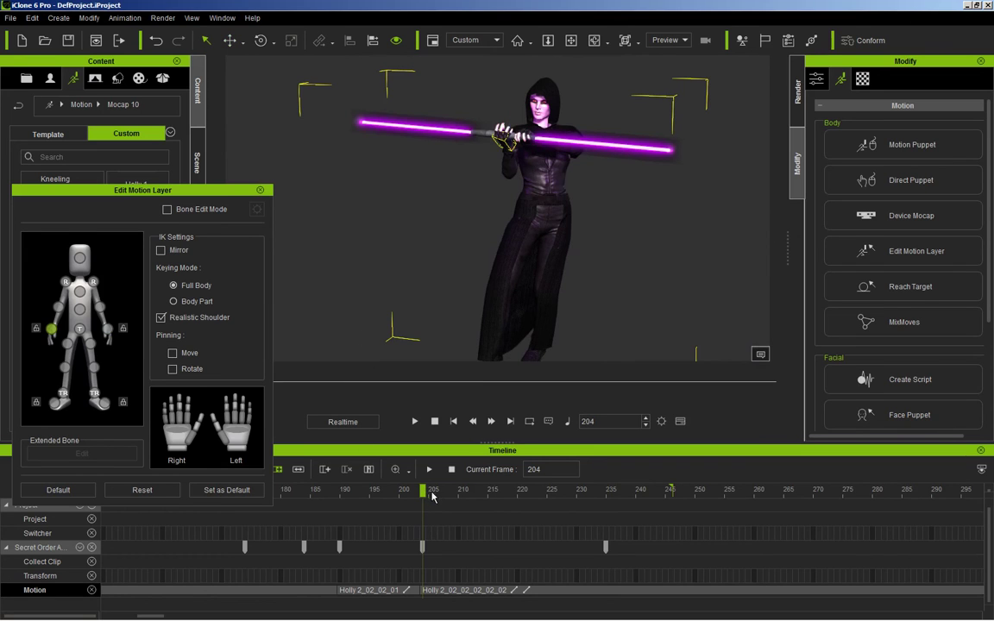
pyautogui.moveTo(433, 497); pyautogui.dragTo(677, 529)
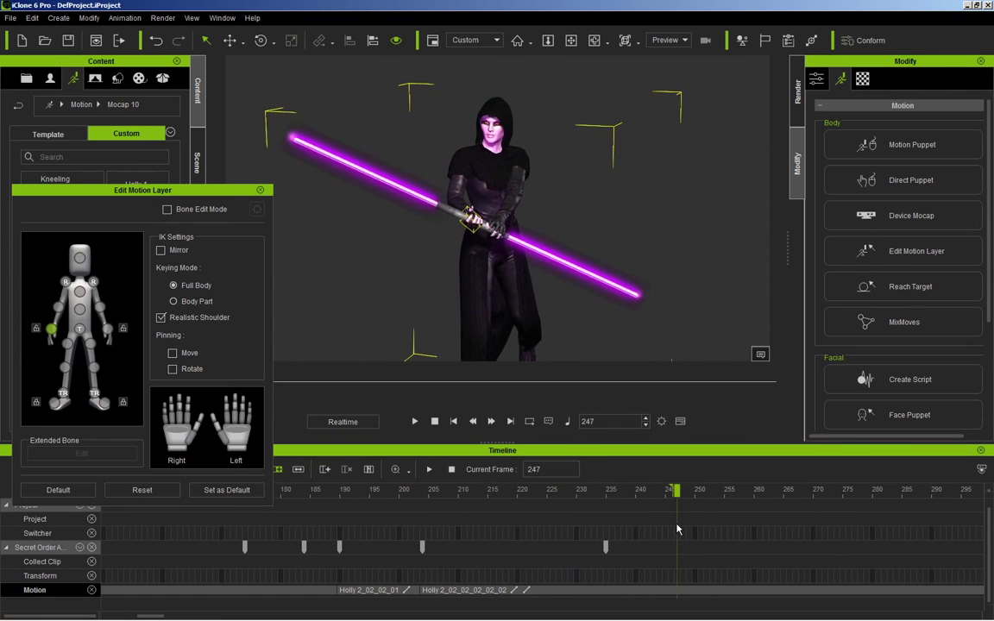
pyautogui.click(505, 516)
pyautogui.moveTo(505, 516); pyautogui.dragTo(516, 516)
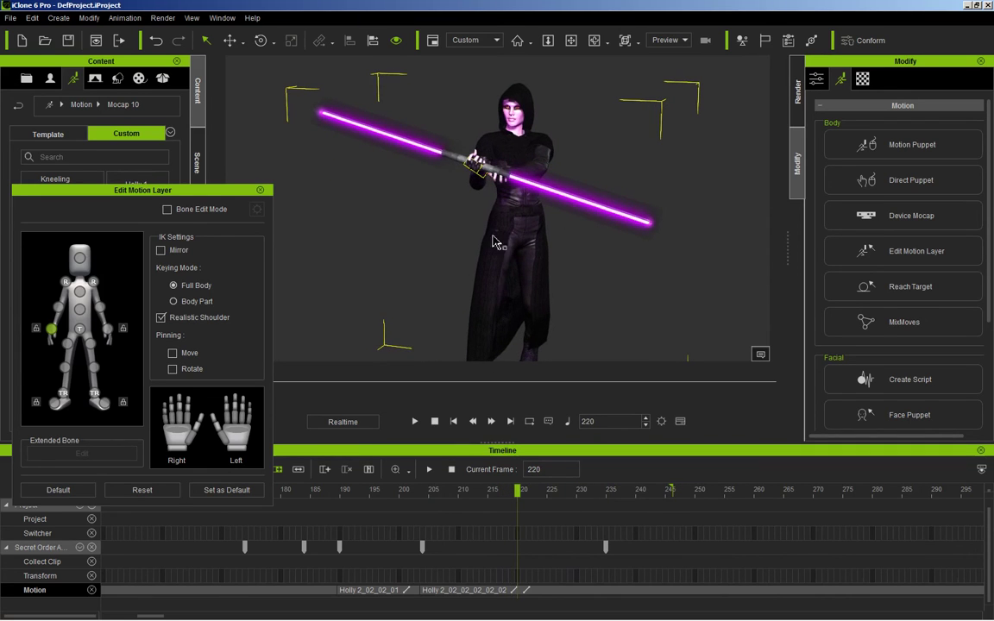
pyautogui.scroll(5, 501, 202)
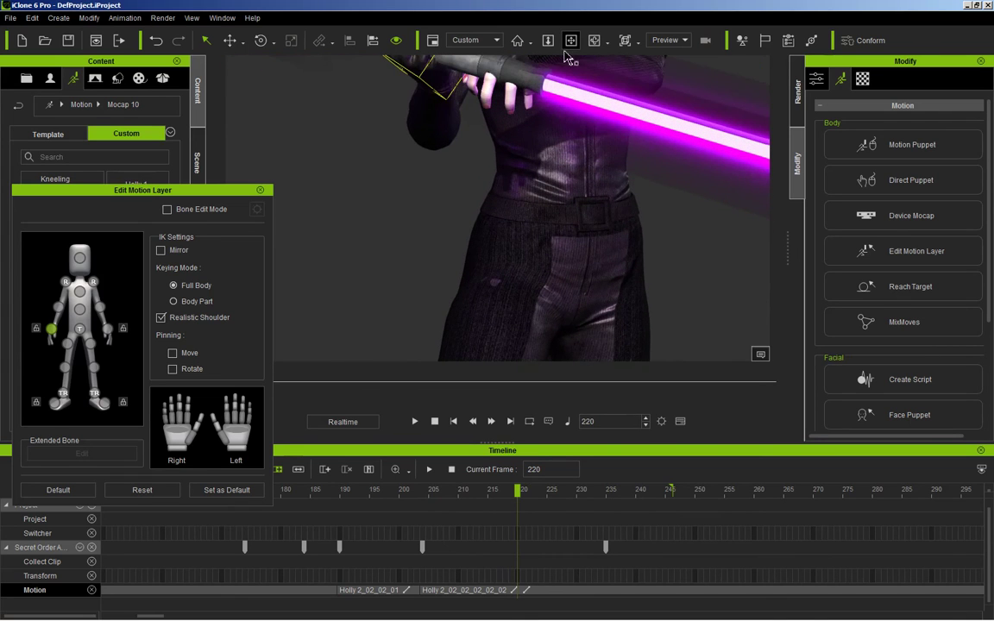
# Slide the right hand further up the saber hilt at frame 220, then return to frame 204.
pyautogui.click(571, 40)
pyautogui.moveTo(490, 142); pyautogui.dragTo(549, 264)
pyautogui.scroll(4, 542, 257)
pyautogui.scroll(-3, 537, 250)
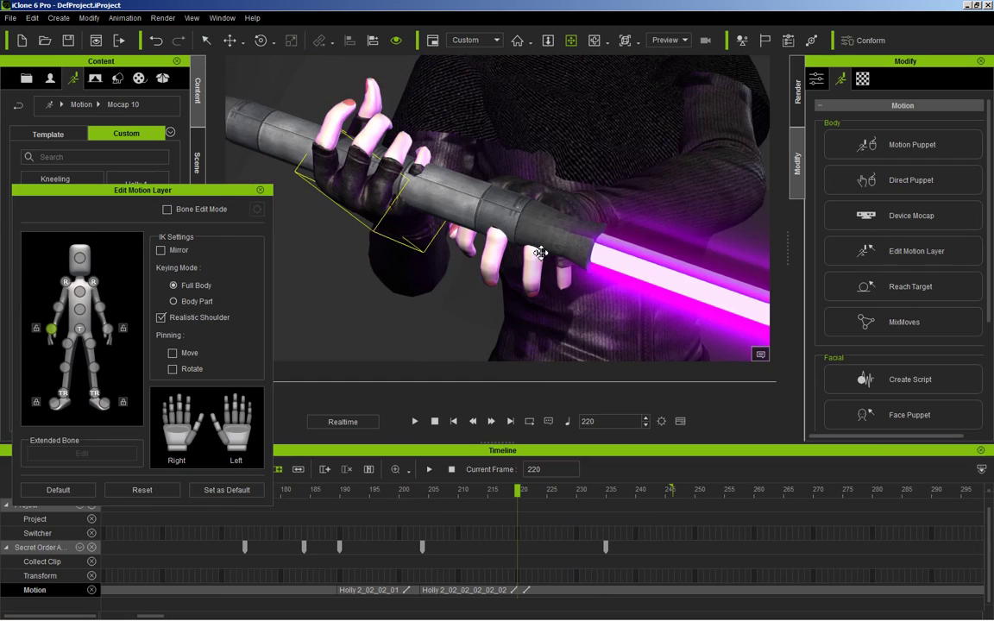
pyautogui.click(106, 331)
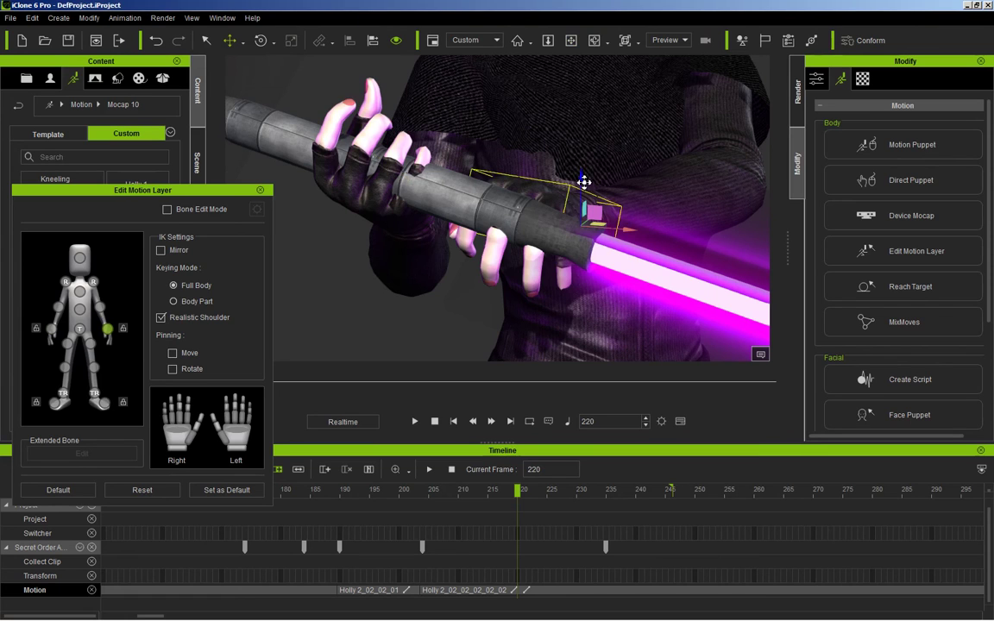
pyautogui.moveTo(583, 182); pyautogui.dragTo(581, 212)
pyautogui.moveTo(568, 171); pyautogui.dragTo(568, 164)
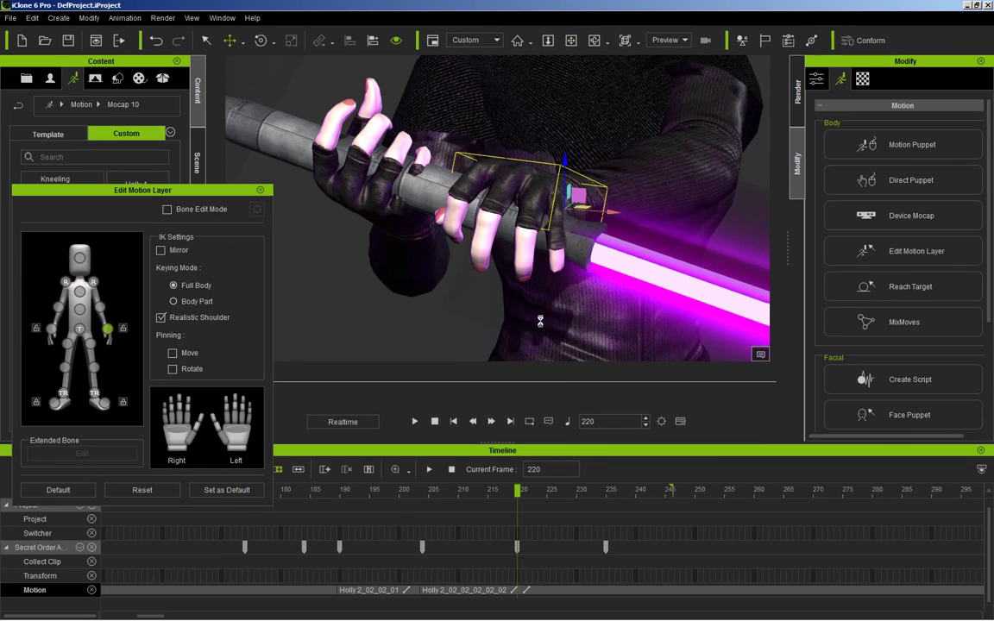
pyautogui.click(423, 491)
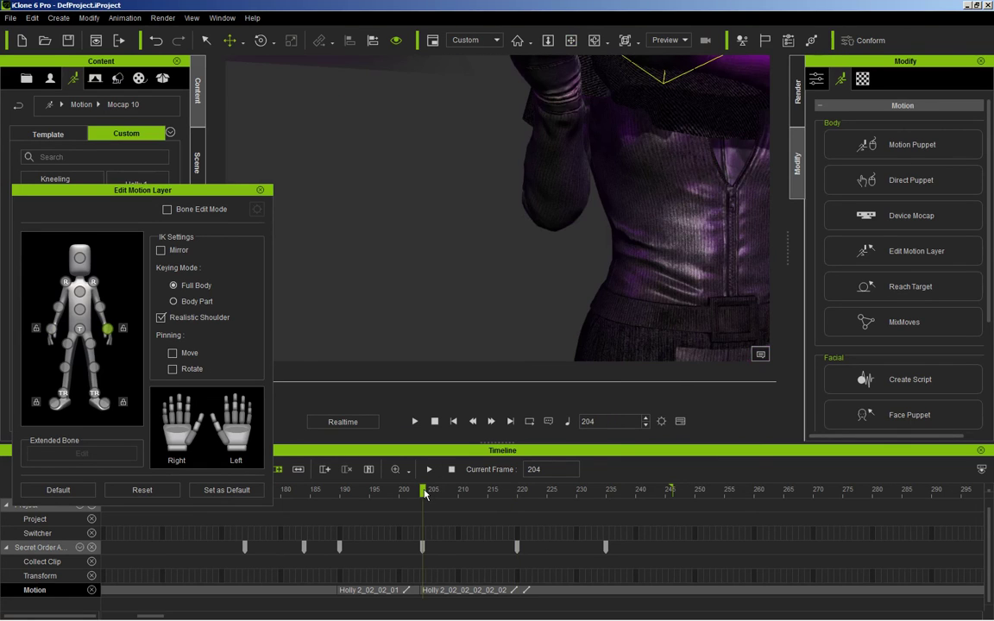
pyautogui.scroll(-5, 605, 211)
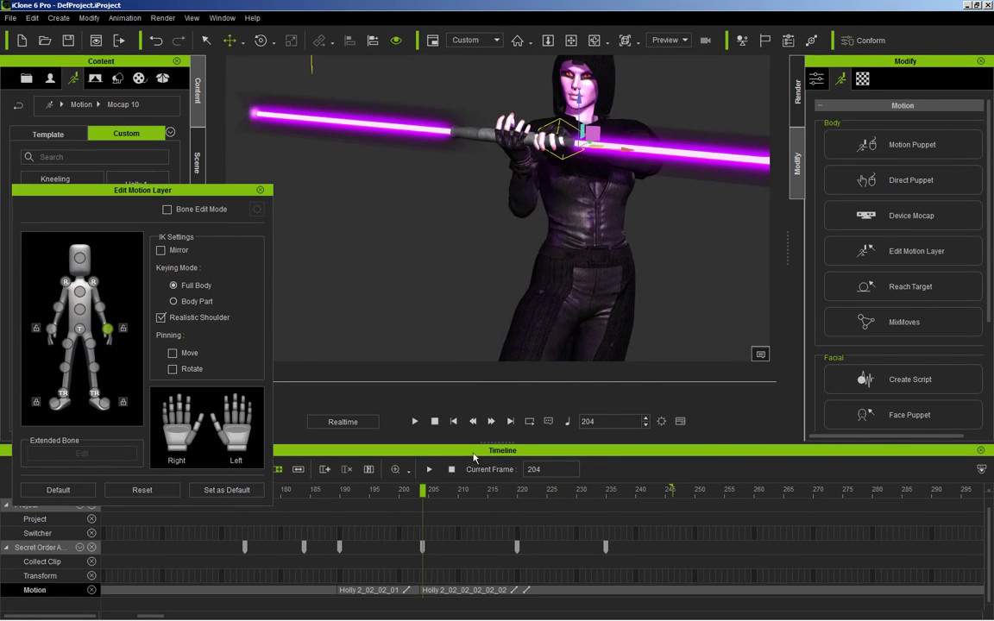
# Scrub from frame 204 and move the hand down and right, keying frame 211.
pyautogui.moveTo(429, 493); pyautogui.dragTo(464, 515)
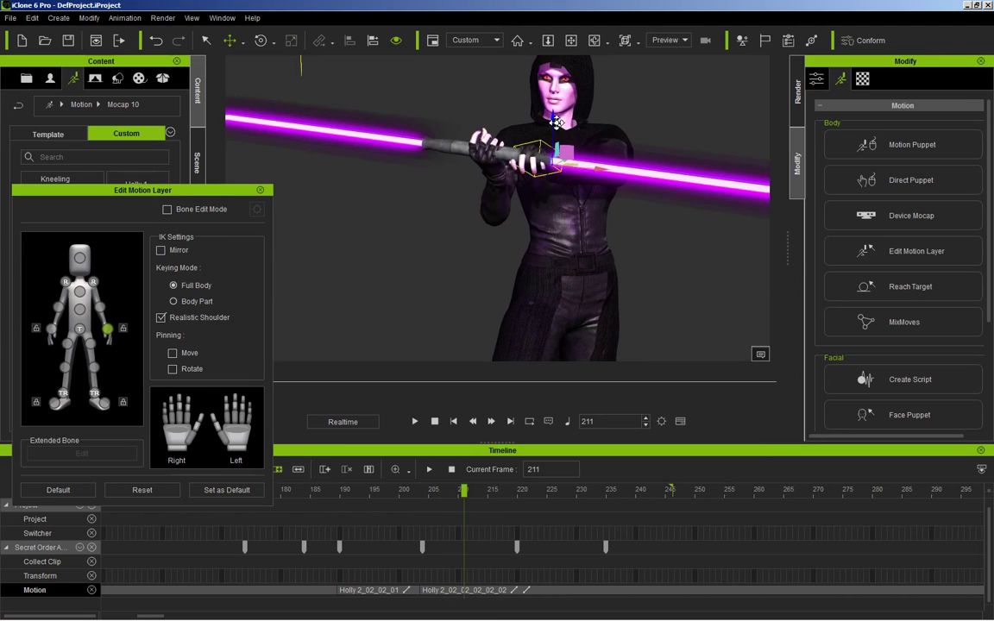
pyautogui.moveTo(556, 122); pyautogui.dragTo(566, 162)
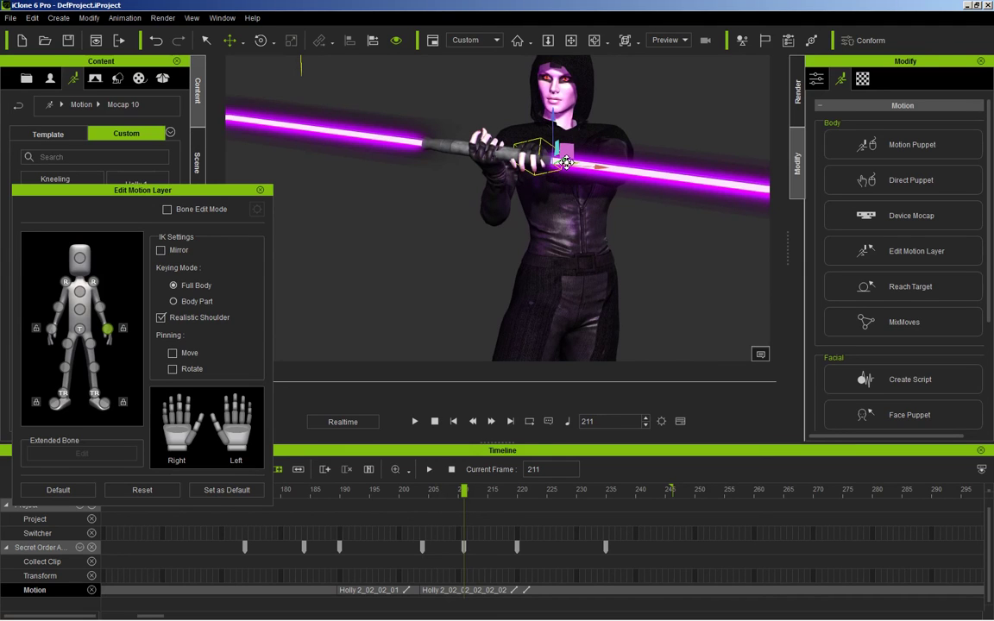
pyautogui.moveTo(566, 163); pyautogui.dragTo(564, 162)
# Nudge the saber hilt slightly right and up, then scrub to check the pose near frame 207.
pyautogui.scroll(6, 563, 164)
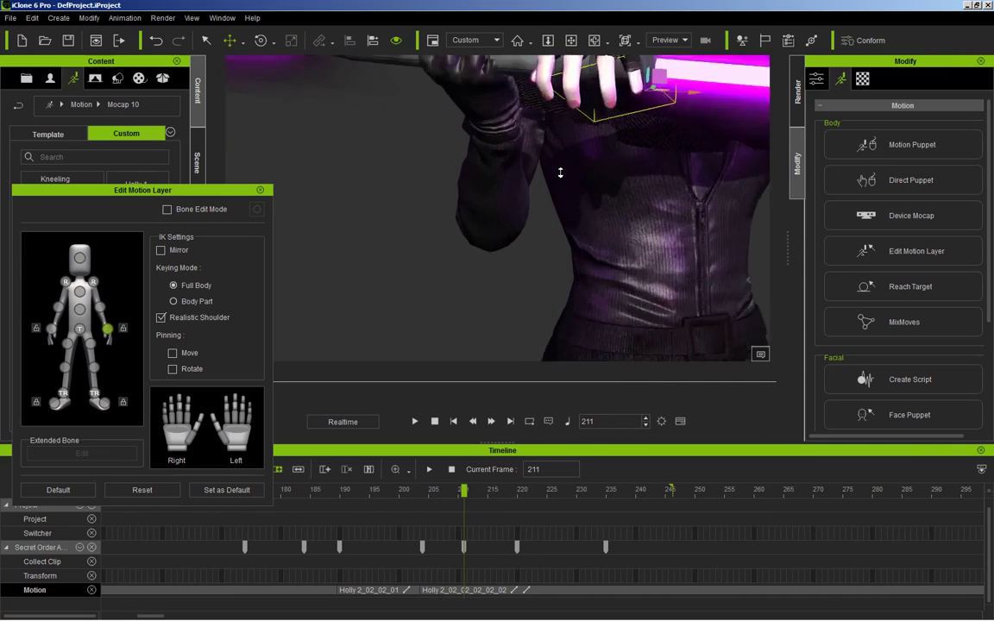
pyautogui.moveTo(565, 125); pyautogui.dragTo(552, 284, button='middle')
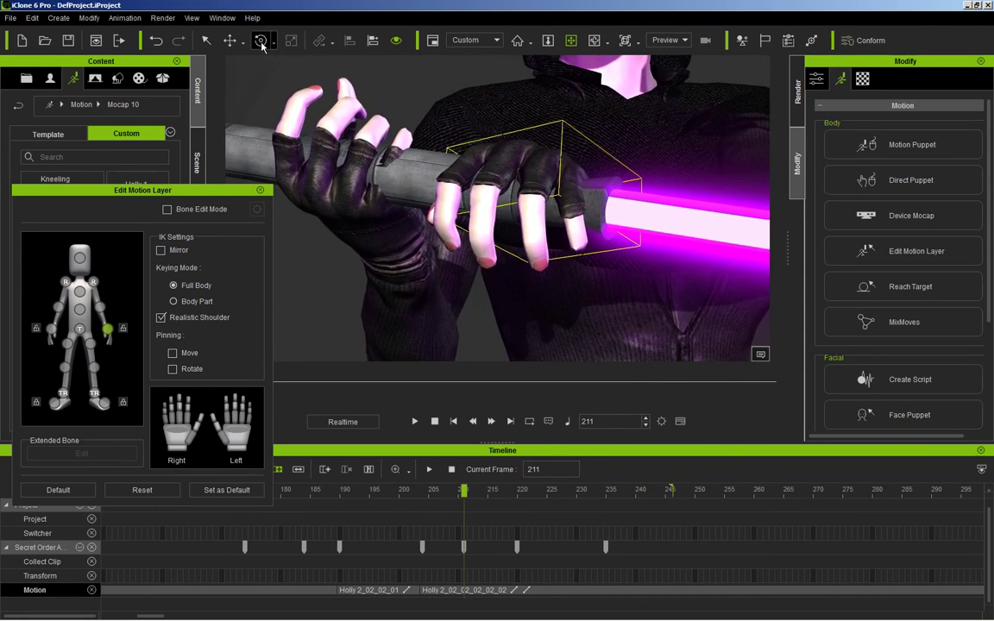
pyautogui.click(231, 44)
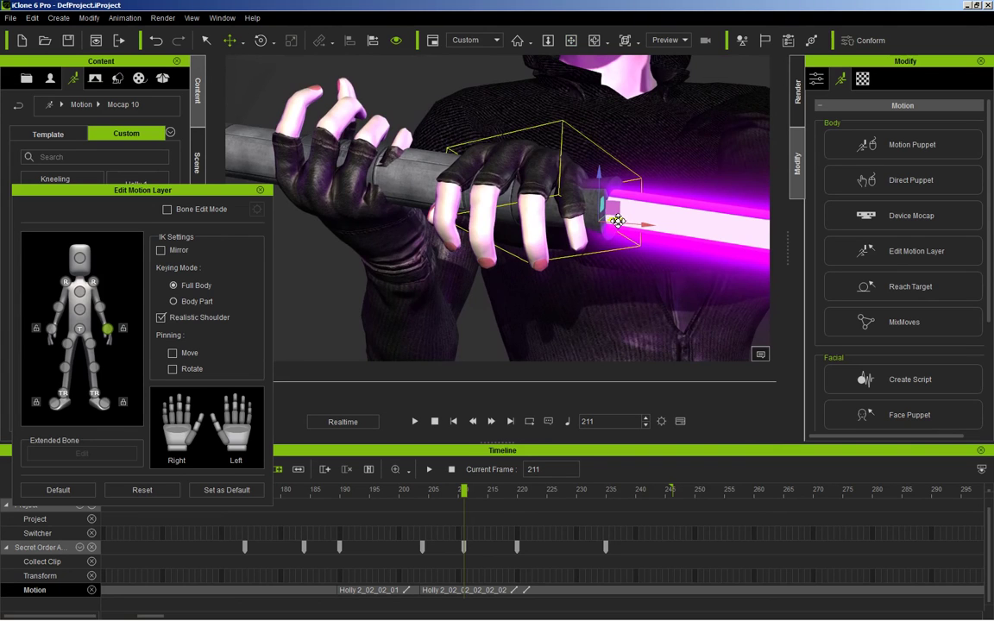
pyautogui.moveTo(617, 220); pyautogui.dragTo(622, 215)
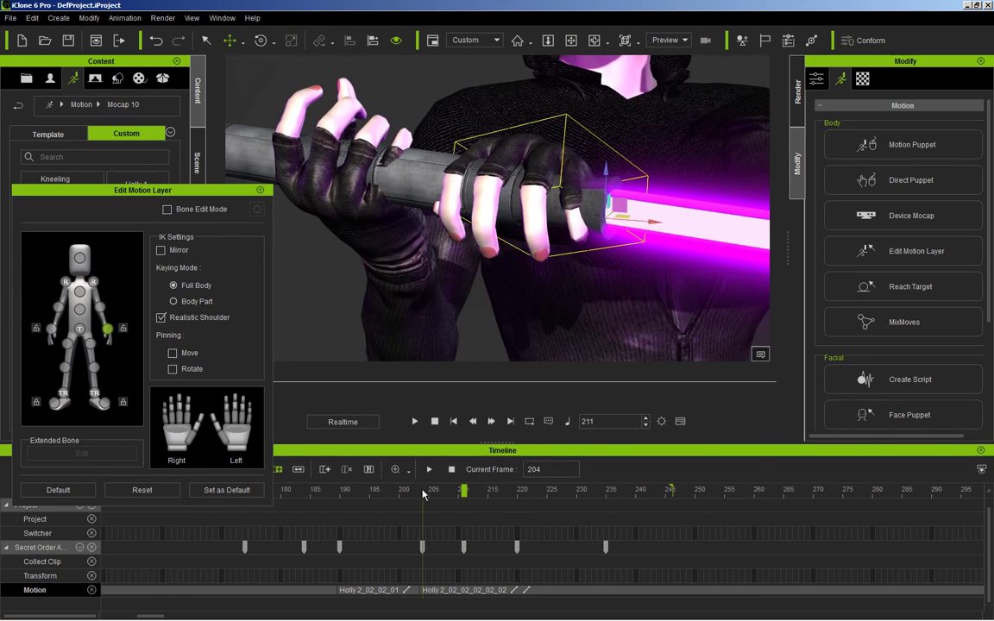
pyautogui.moveTo(422, 491); pyautogui.dragTo(506, 515)
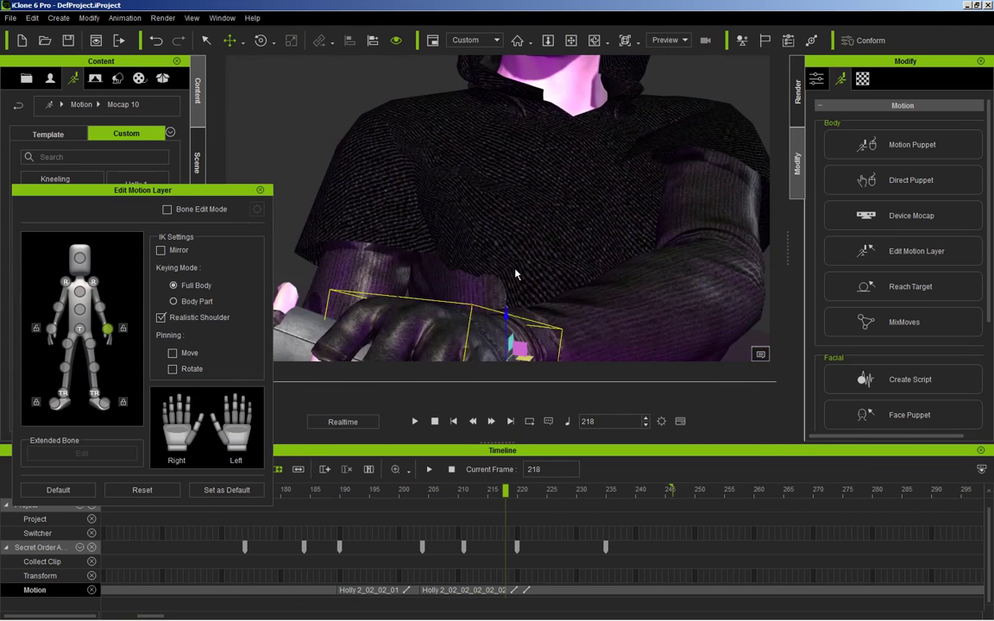
pyautogui.scroll(-6, 531, 249)
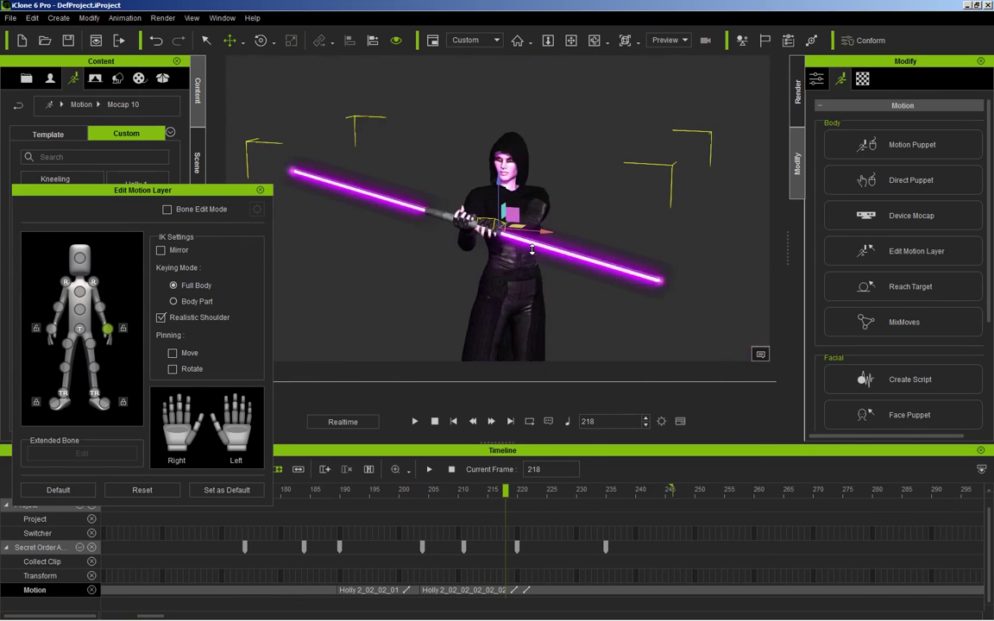
pyautogui.scroll(-4, 531, 249)
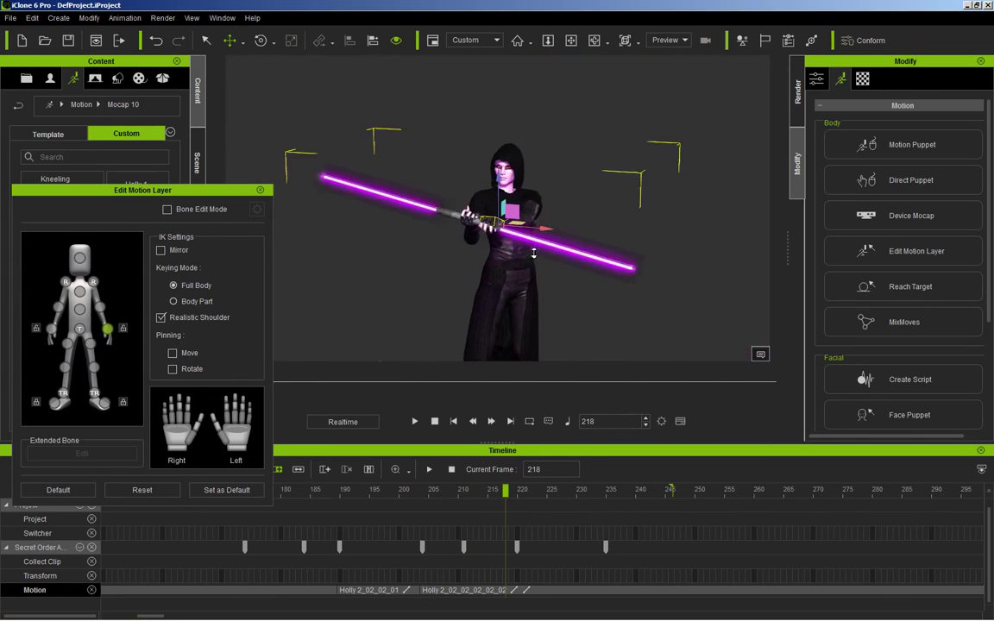
# Close the motion layer editor and play the corrected motion from the start, stopping at frame 246.
pyautogui.click(260, 190)
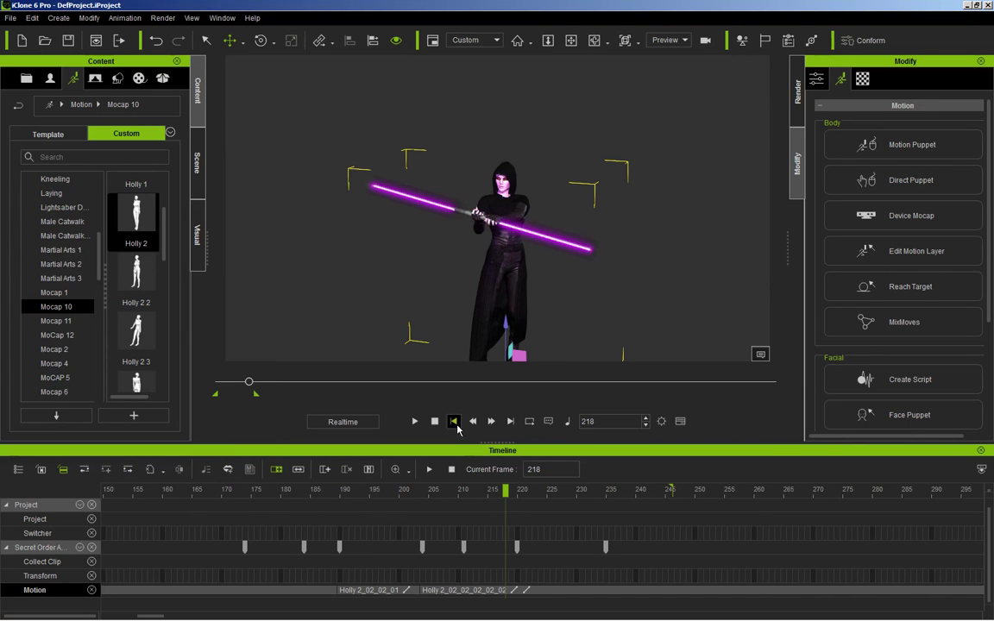
pyautogui.click(453, 421)
pyautogui.click(206, 40)
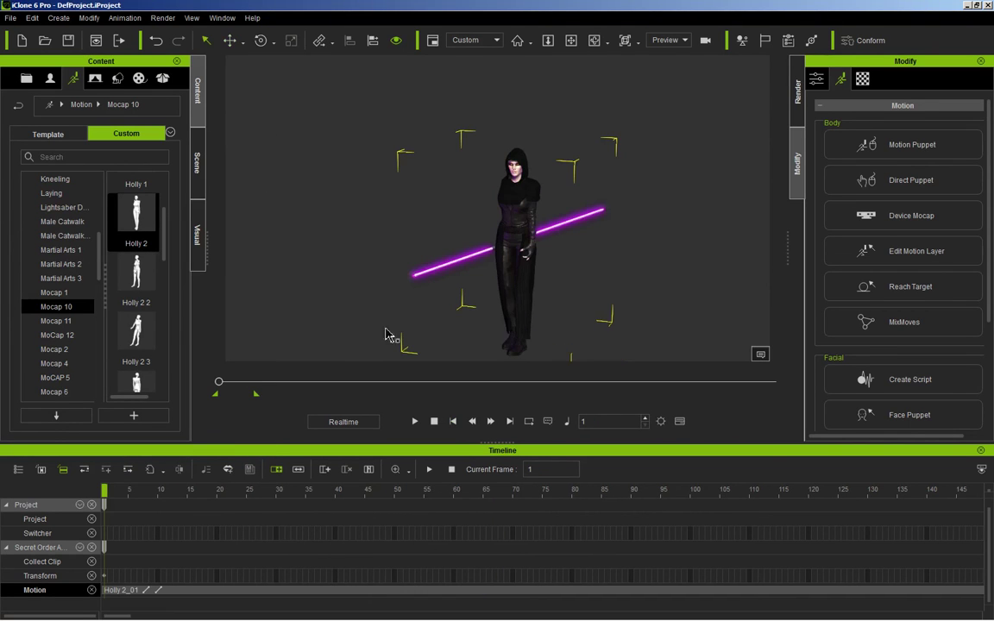
pyautogui.click(349, 299)
pyautogui.click(415, 423)
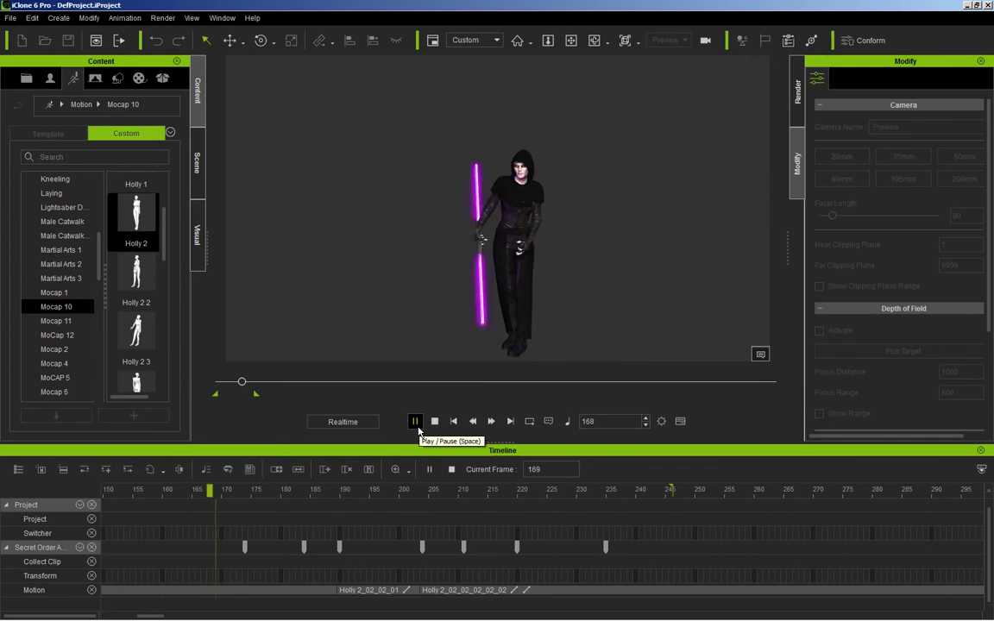
pyautogui.click(419, 429)
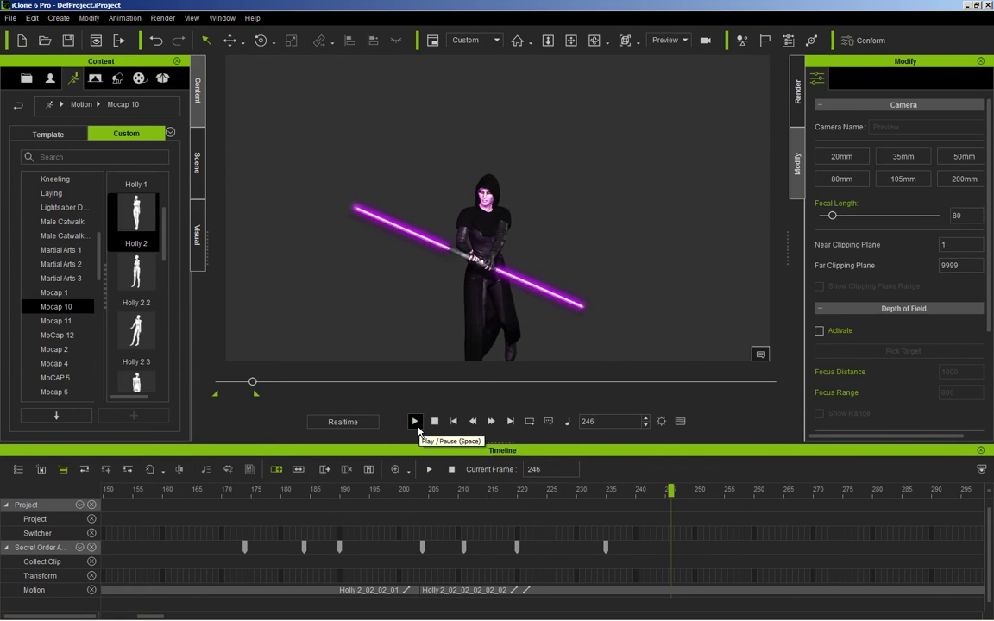
pyautogui.click(568, 41)
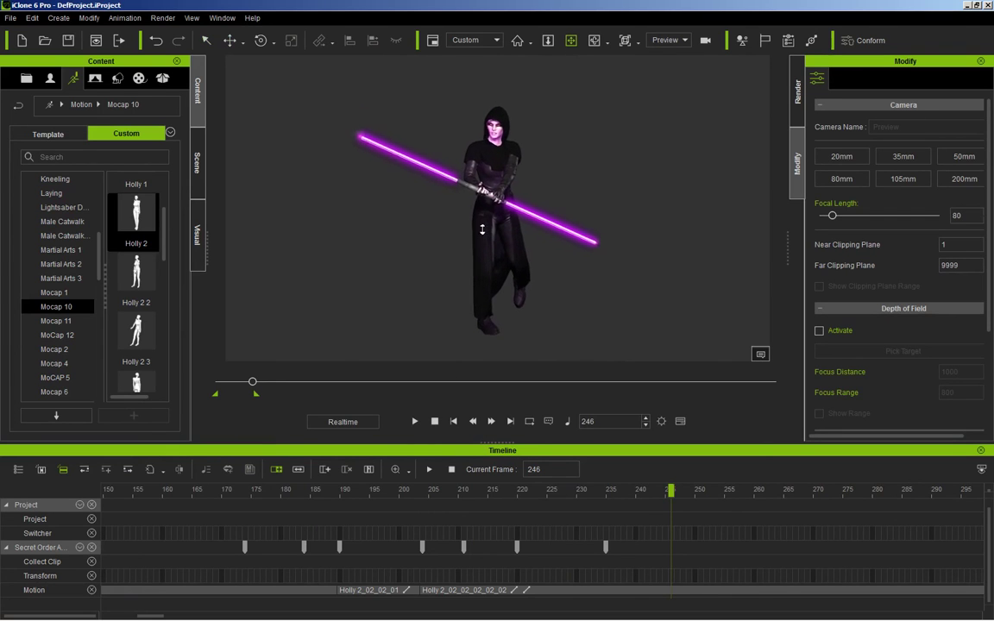
pyautogui.click(479, 227)
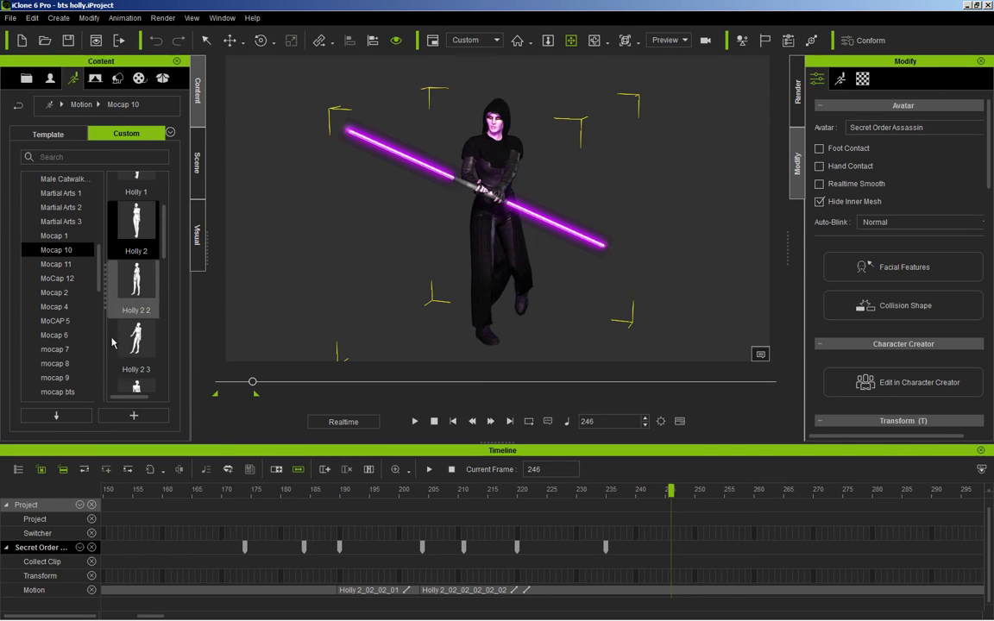
# Open the mocap bts folder in the custom motion library.
pyautogui.doubleClick(69, 393)
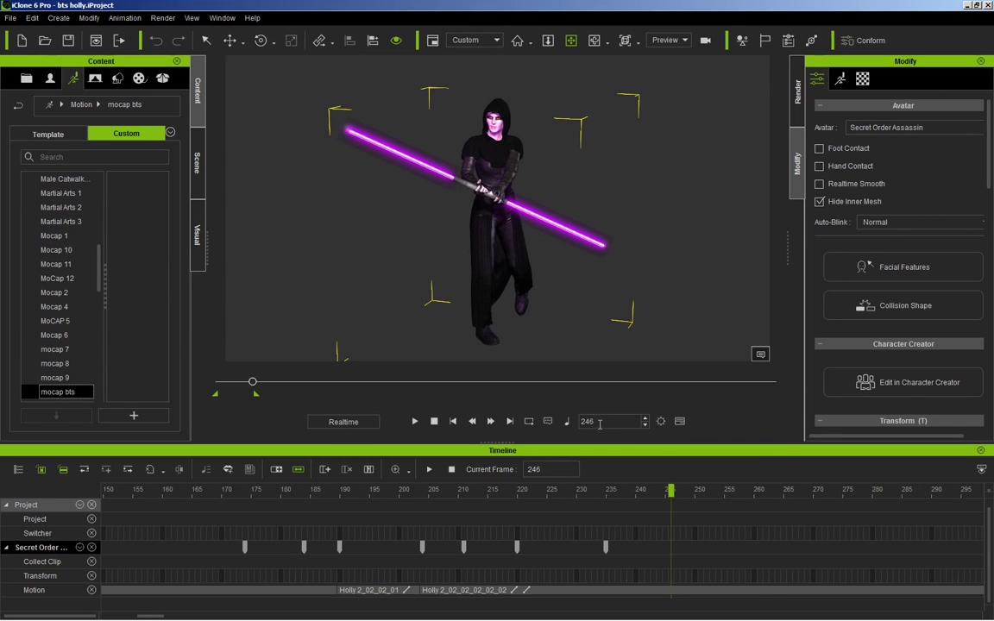
# Set Total Frames to 246 in the Project Settings.
pyautogui.click(32, 19)
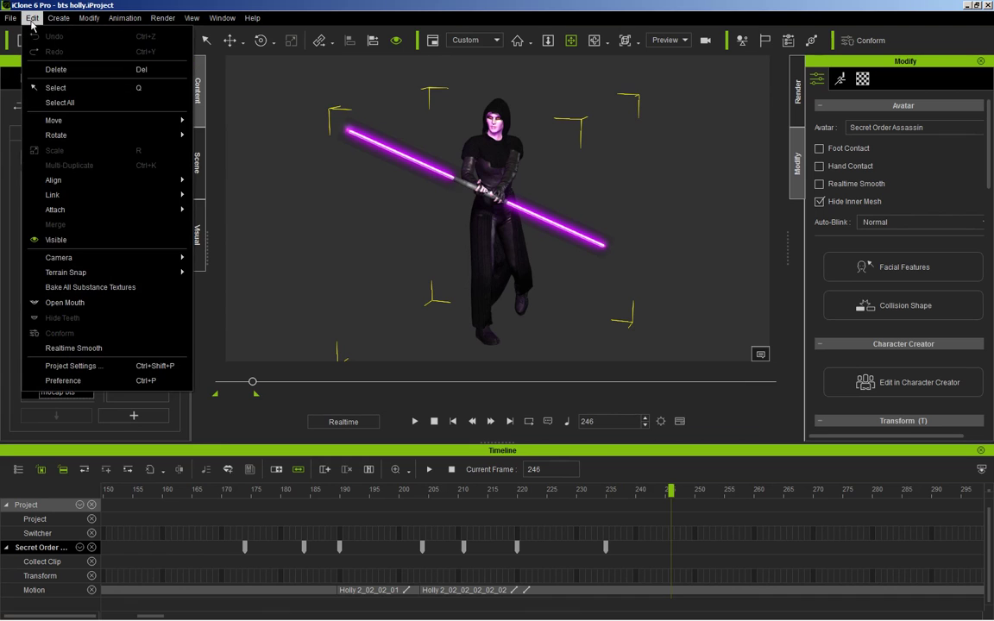
pyautogui.click(129, 366)
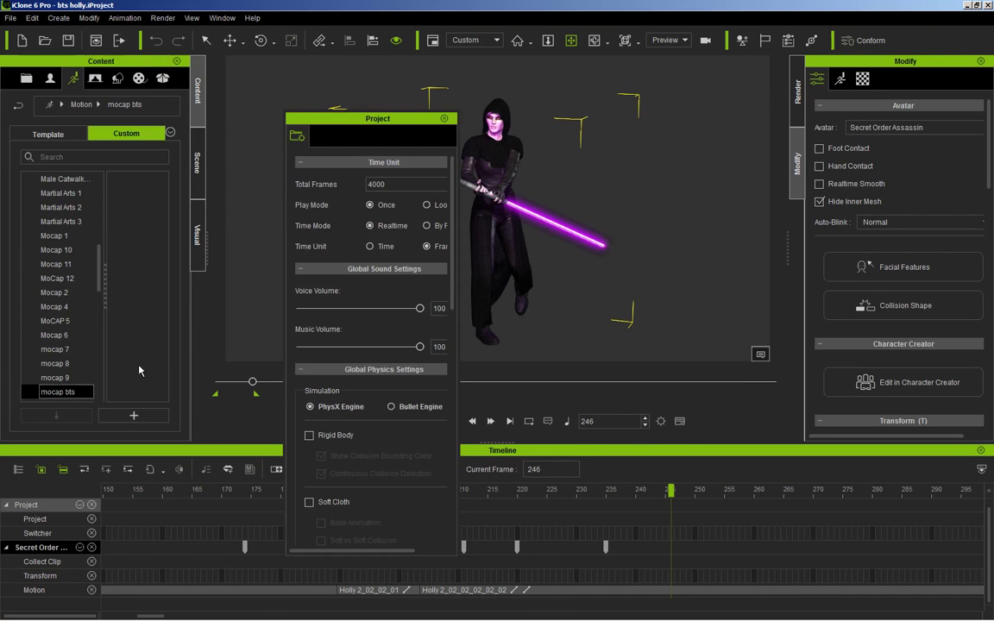
pyautogui.moveTo(393, 184); pyautogui.dragTo(229, 177)
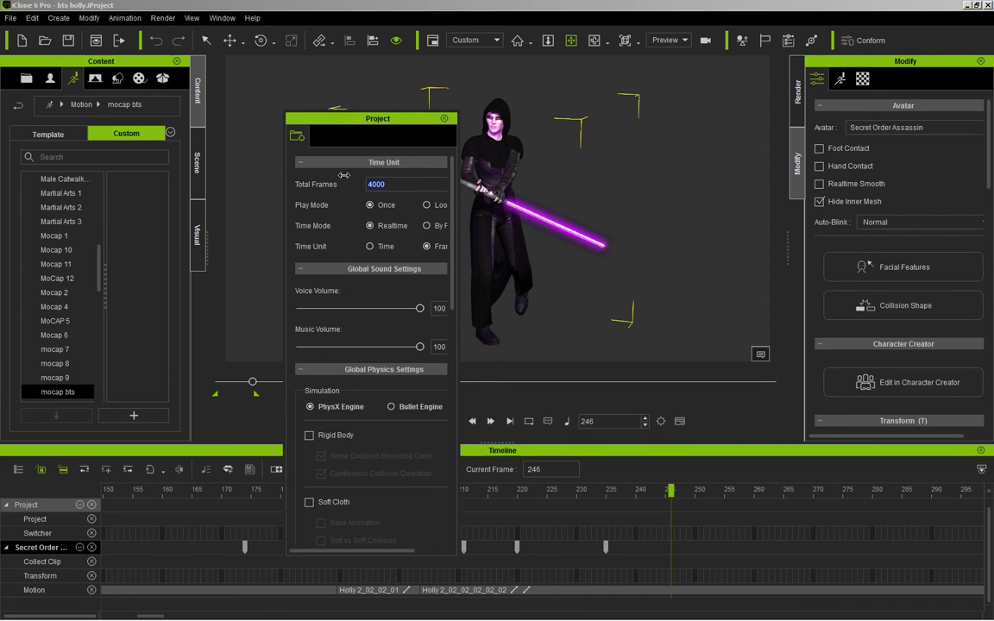
pyautogui.write('246')
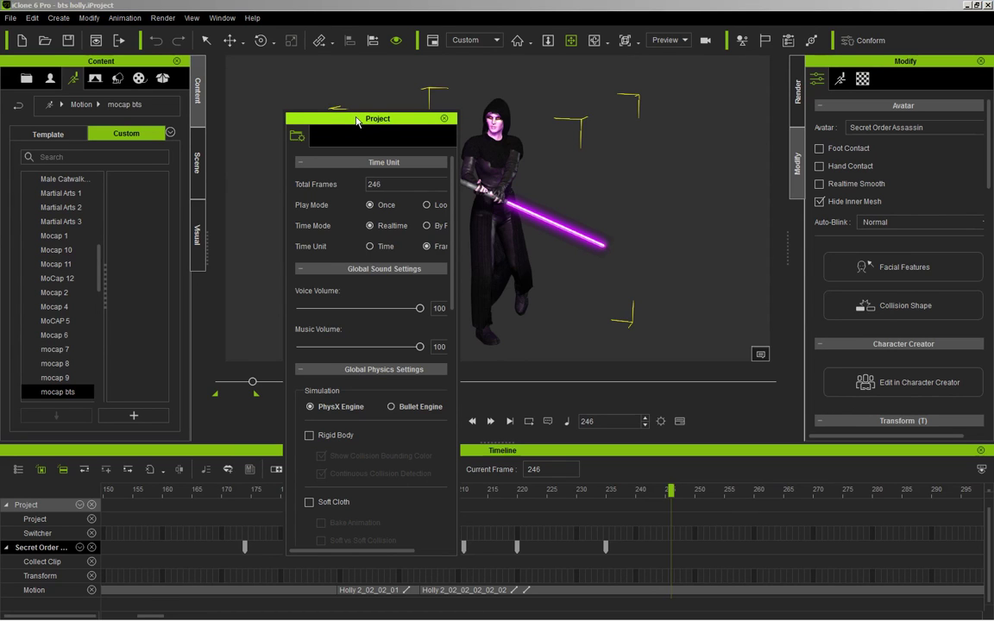
pyautogui.press('Return')
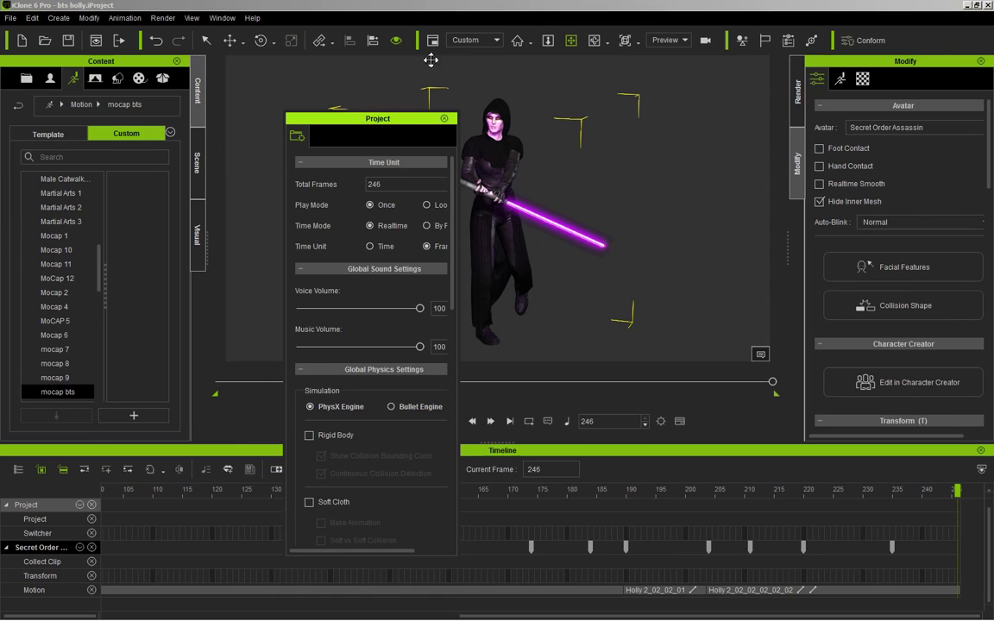
pyautogui.click(446, 119)
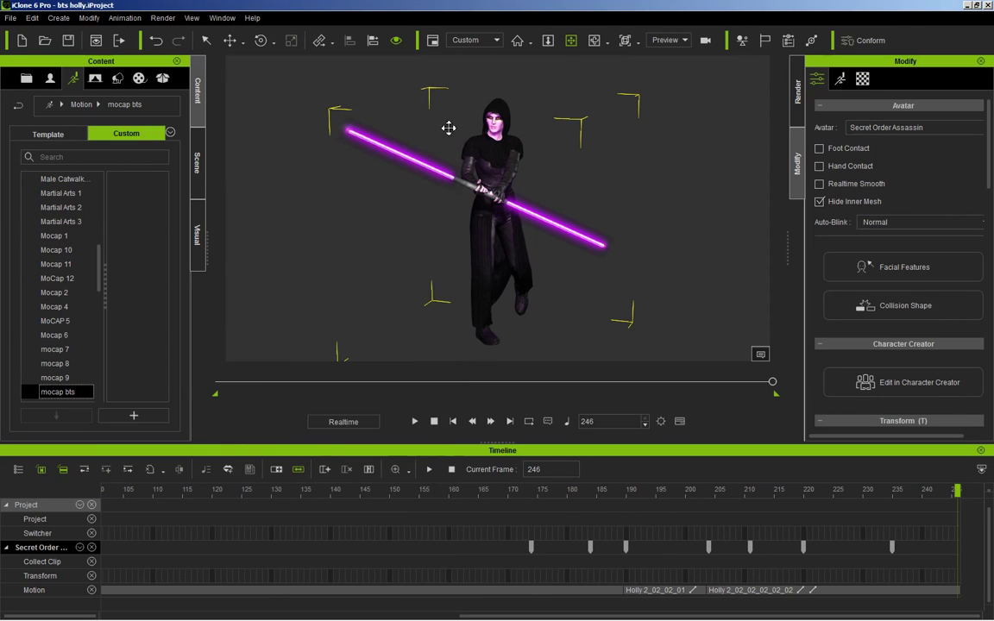
# Review the motion from frame 1, then save it as a Motion item in mocap bts.
pyautogui.click(220, 383)
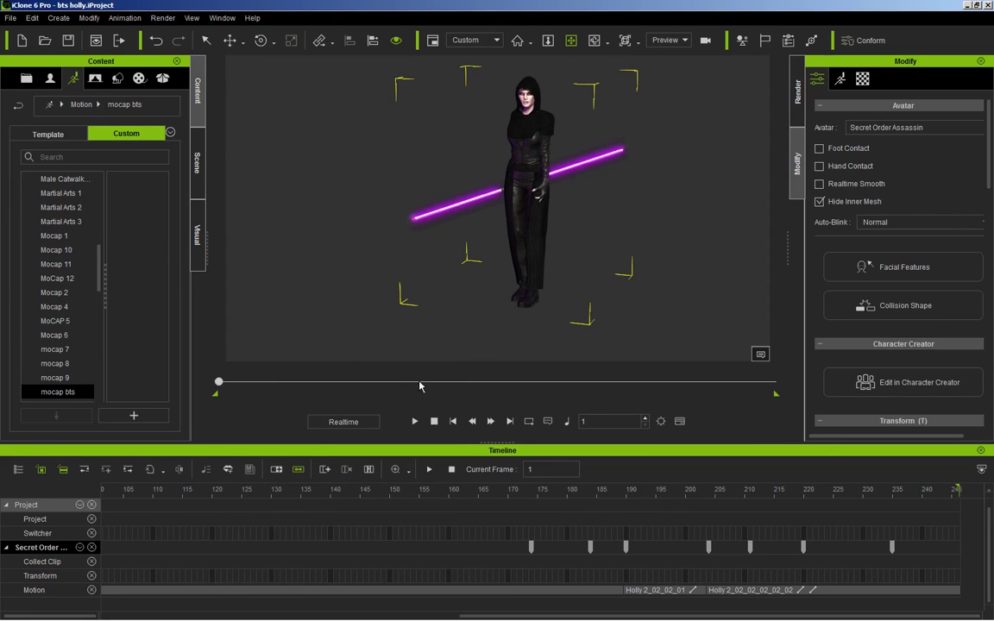
pyautogui.moveTo(421, 386); pyautogui.dragTo(781, 388)
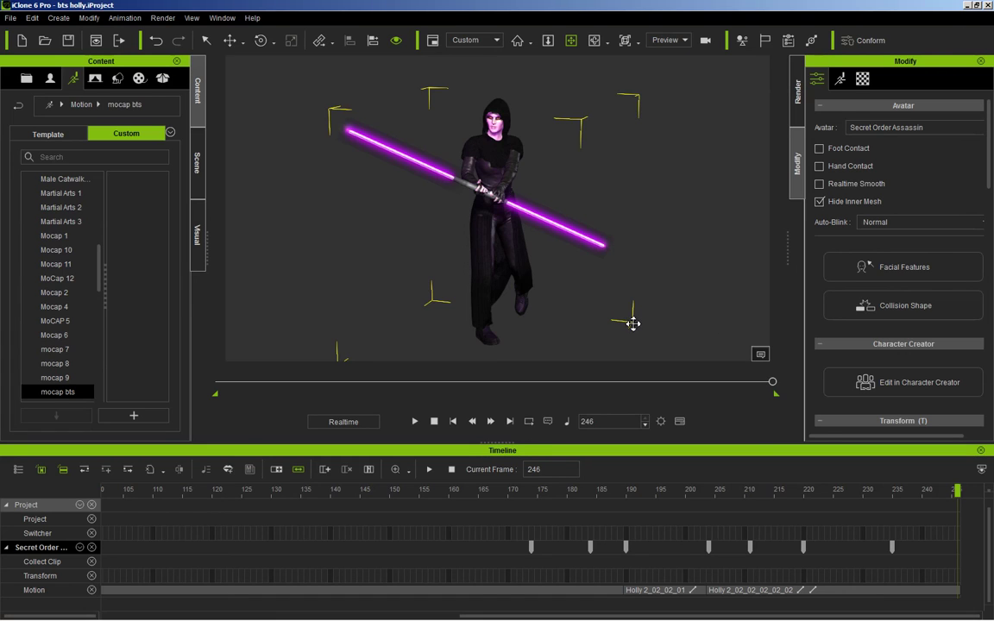
pyautogui.click(133, 417)
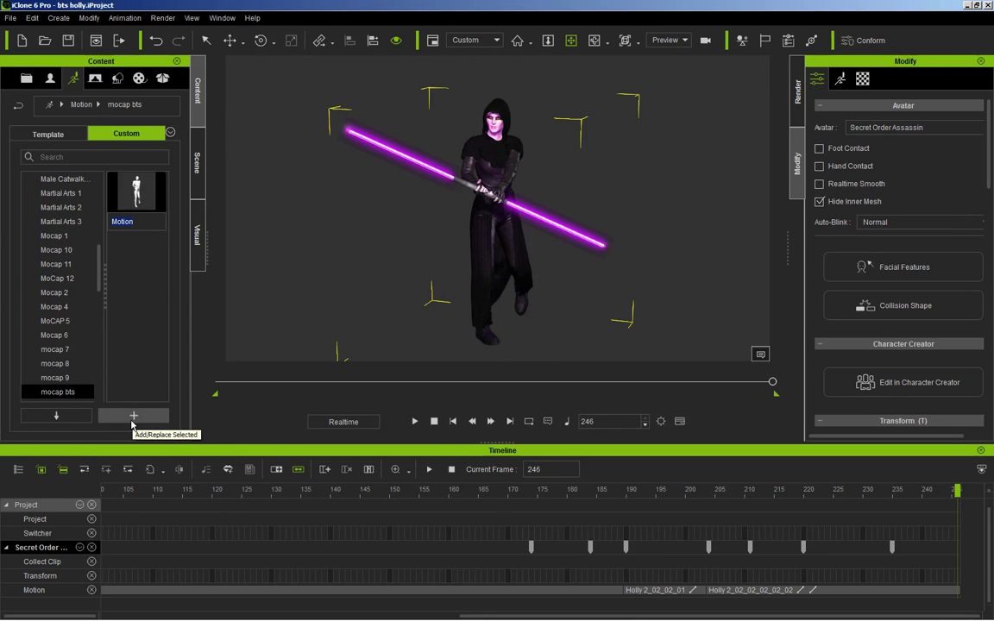
# Name the saved motion 'Lightsaber Duel Start'.
pyautogui.write('Lightsa')
pyautogui.write('ber')
pyautogui.write(' Duel')
pyautogui.write(' Start')
pyautogui.press('Return')
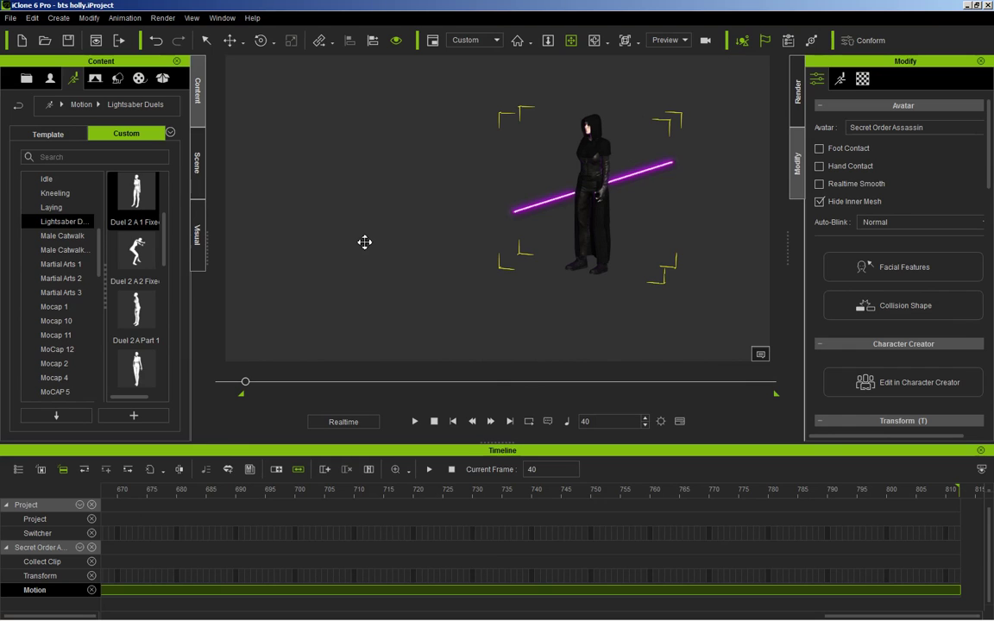
# Switch playback from Realtime to By Frame and play the Duel 2 A 1 Fixed motion.
pyautogui.click(359, 423)
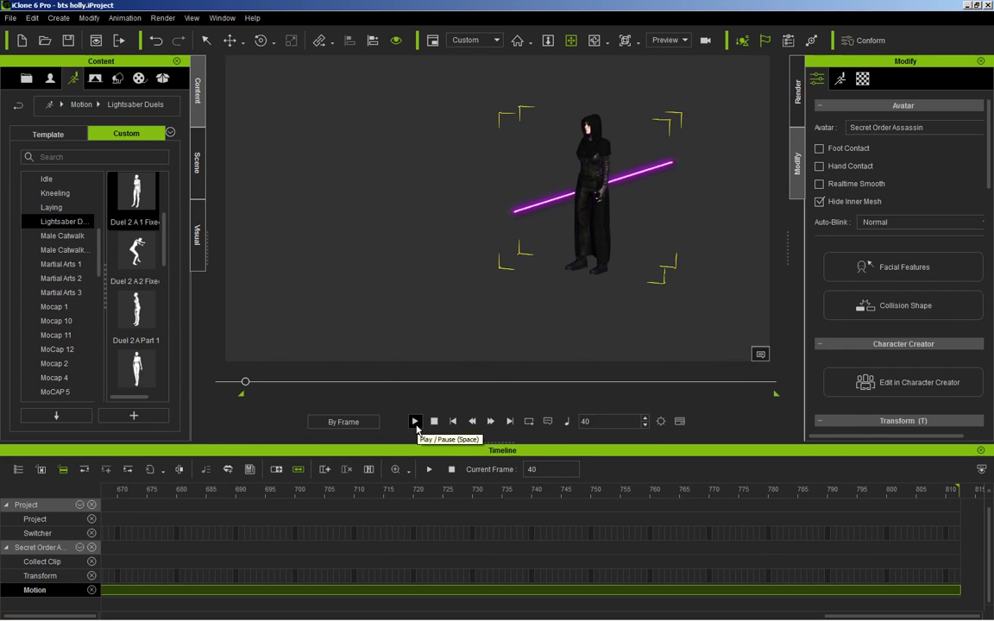
pyautogui.click(416, 423)
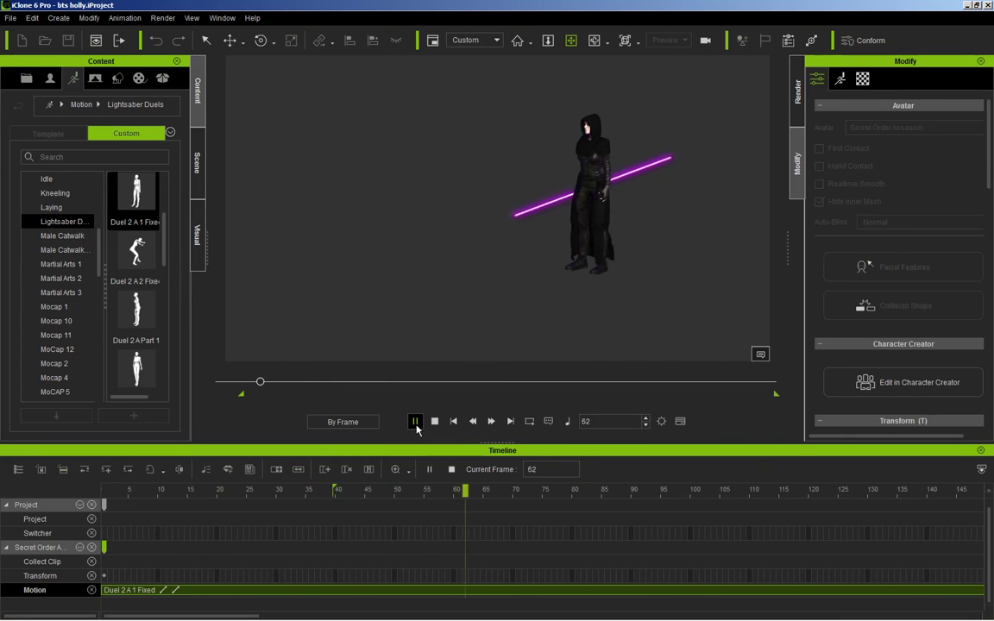